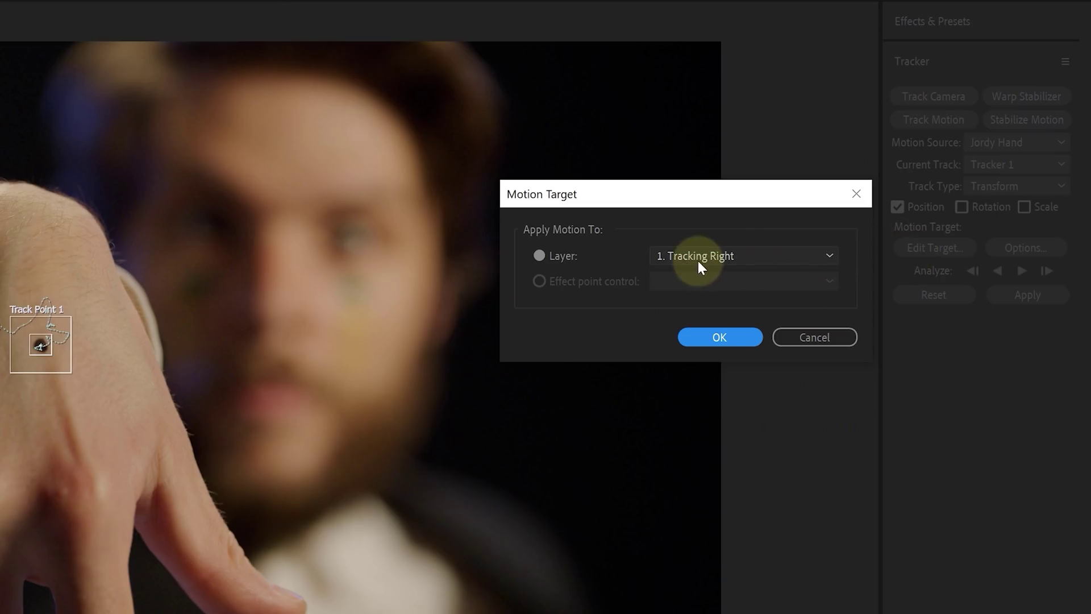
Step: Set Tracking Right as the motion target and apply the position track to it
left_click(735, 337)
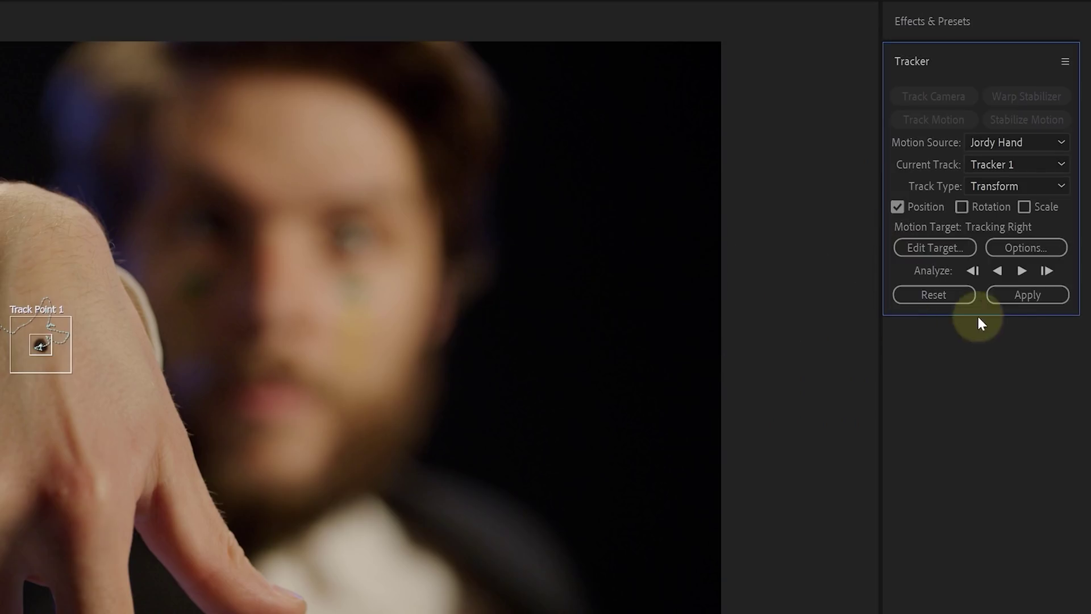
left_click(1014, 303)
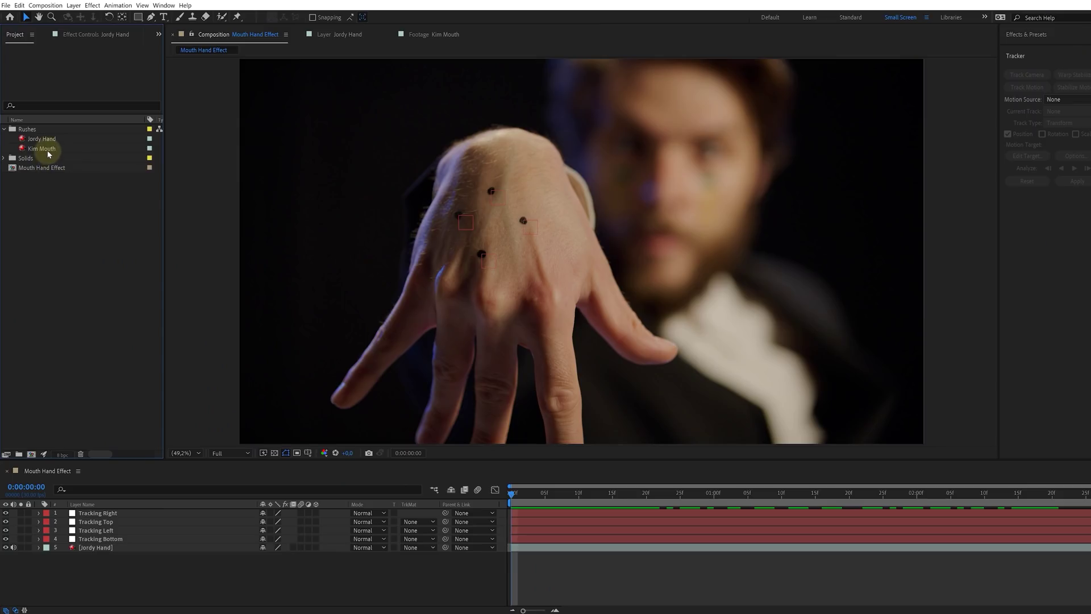
Step: Add the Kim Mouth footage above all layers in Mouth Hand Effect and scrub through it
left_click_drag(48, 149, 86, 508)
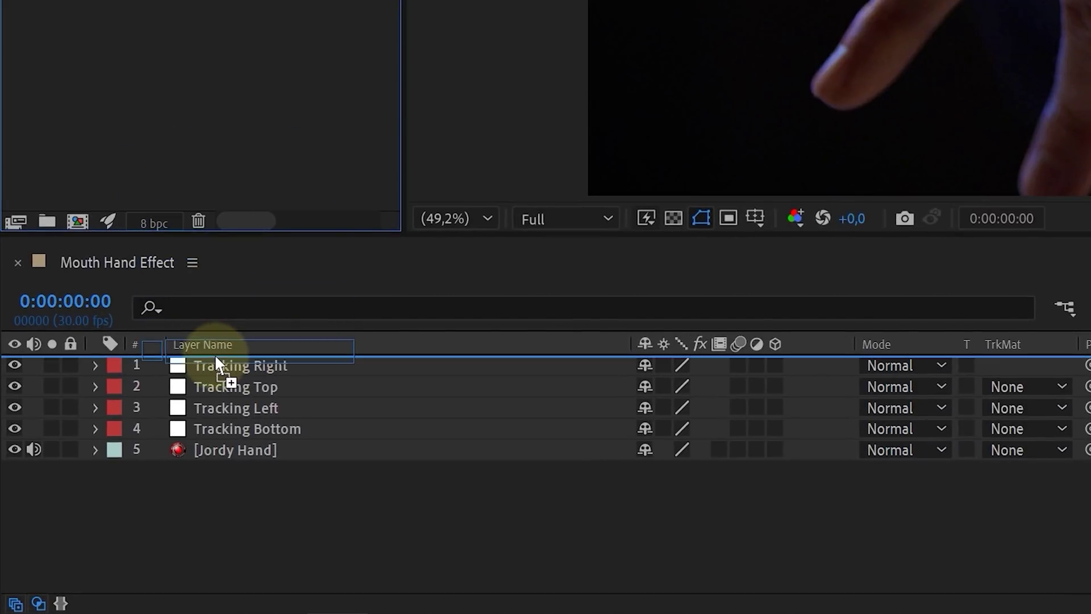
left_click_drag(214, 359, 217, 363)
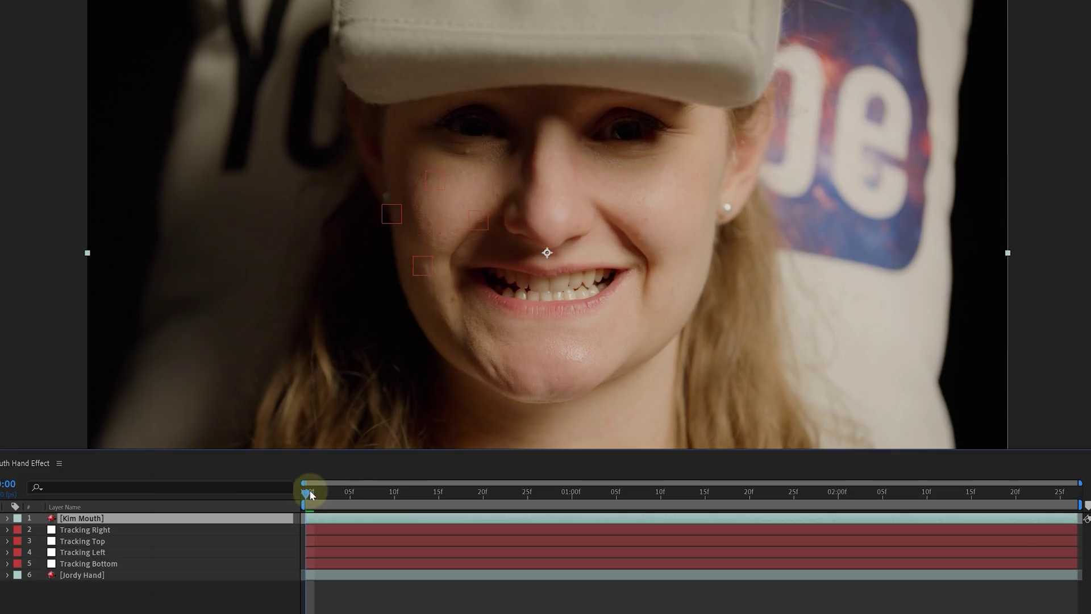
left_click_drag(309, 489, 901, 493)
left_click_drag(707, 479, 298, 472)
left_click(1004, 117)
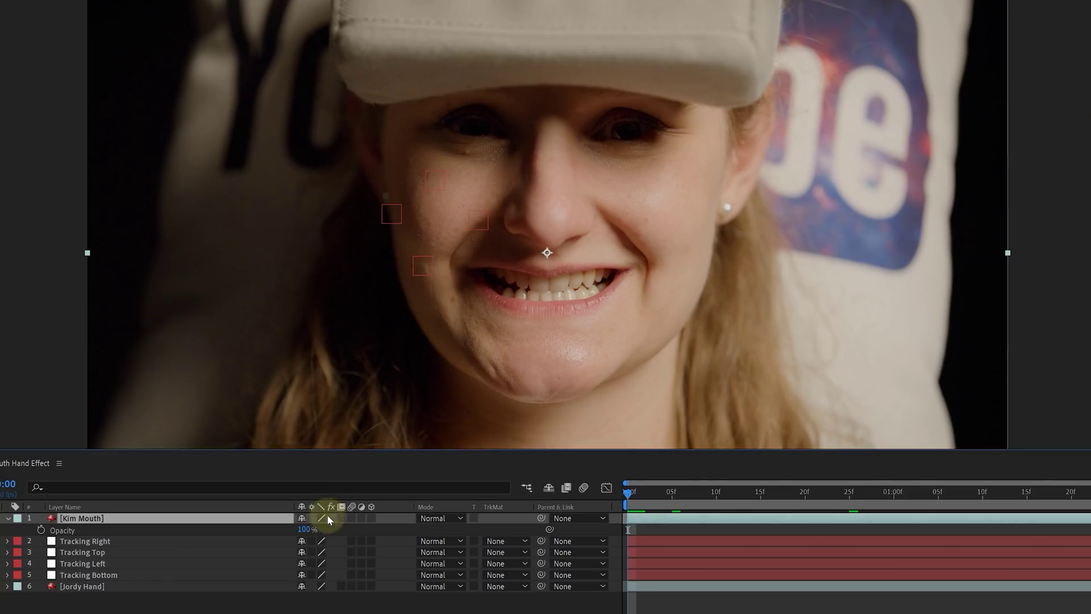
Step: Set the Kim Mouth layer's opacity to 50% and move and scale it so the mouth sits over the hand's tracking markers
left_click(307, 529)
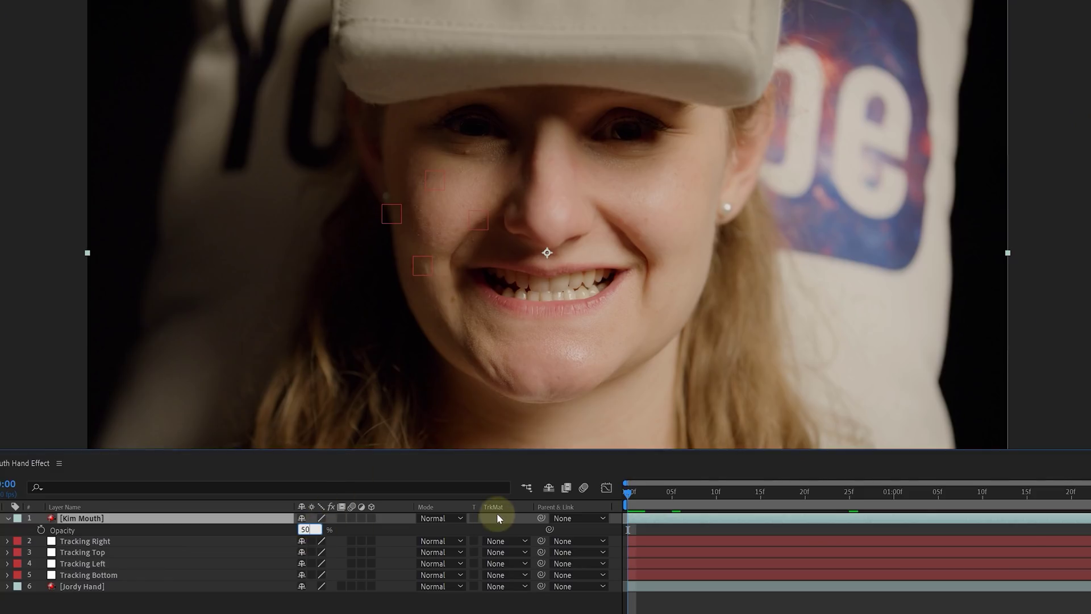
type("50")
key("Return")
left_click_drag(618, 295, 514, 227)
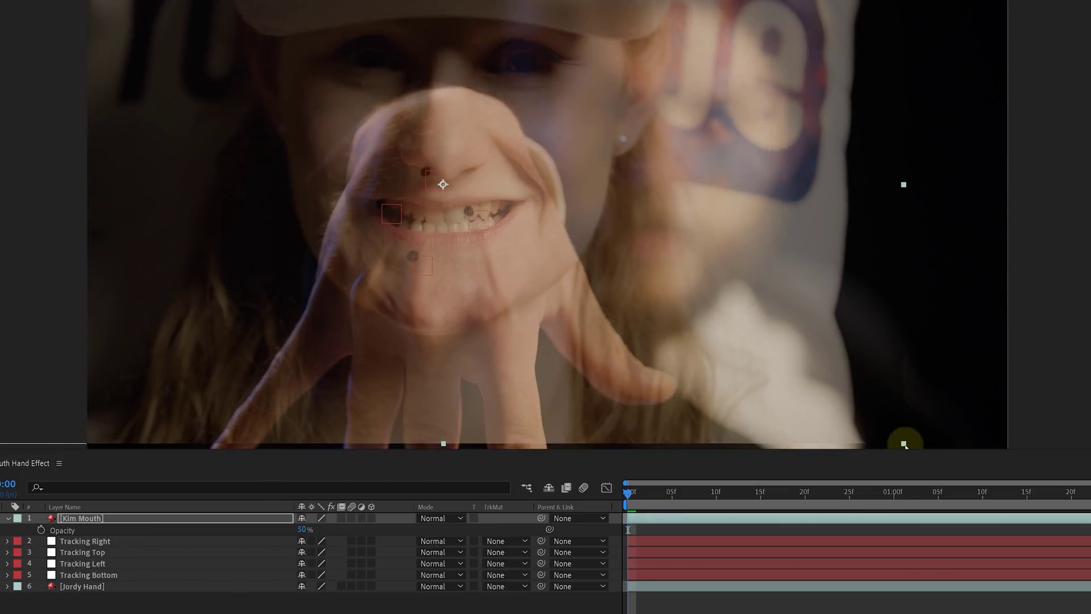
left_click_drag(908, 447, 873, 426)
Step: Pre-compose the Kim Mouth layer and place four puppet pins on it at the top, left, right and bottom tracking nulls
right_click(112, 515)
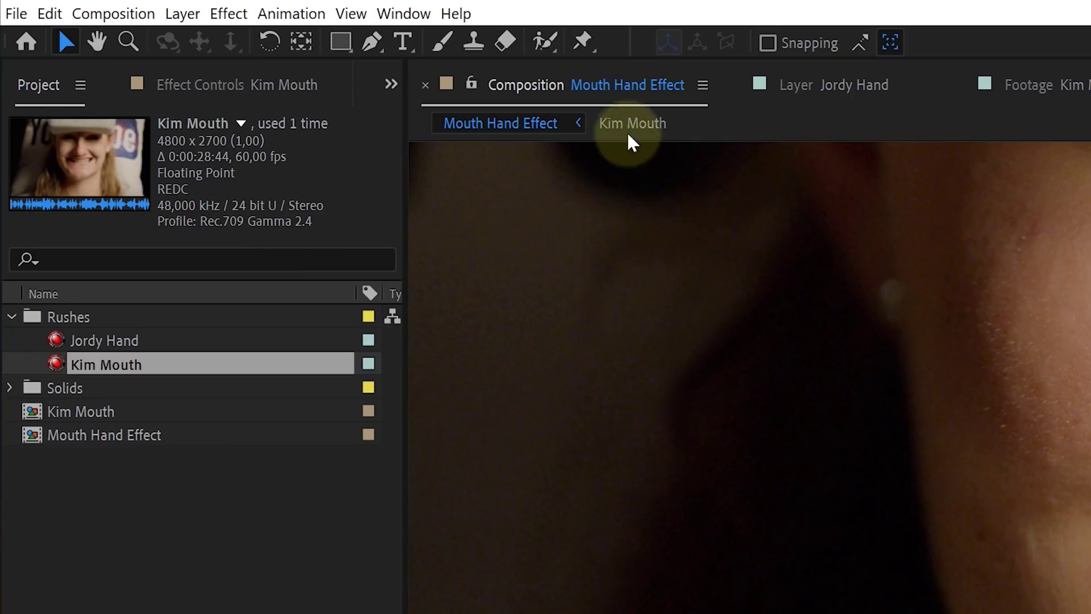
left_click(583, 41)
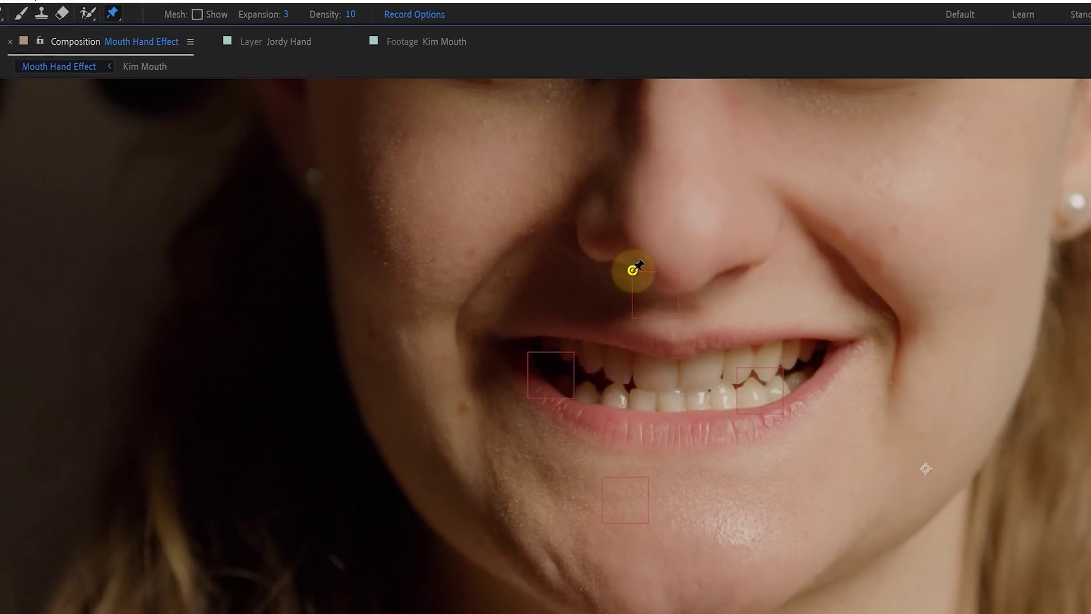
left_click(550, 358)
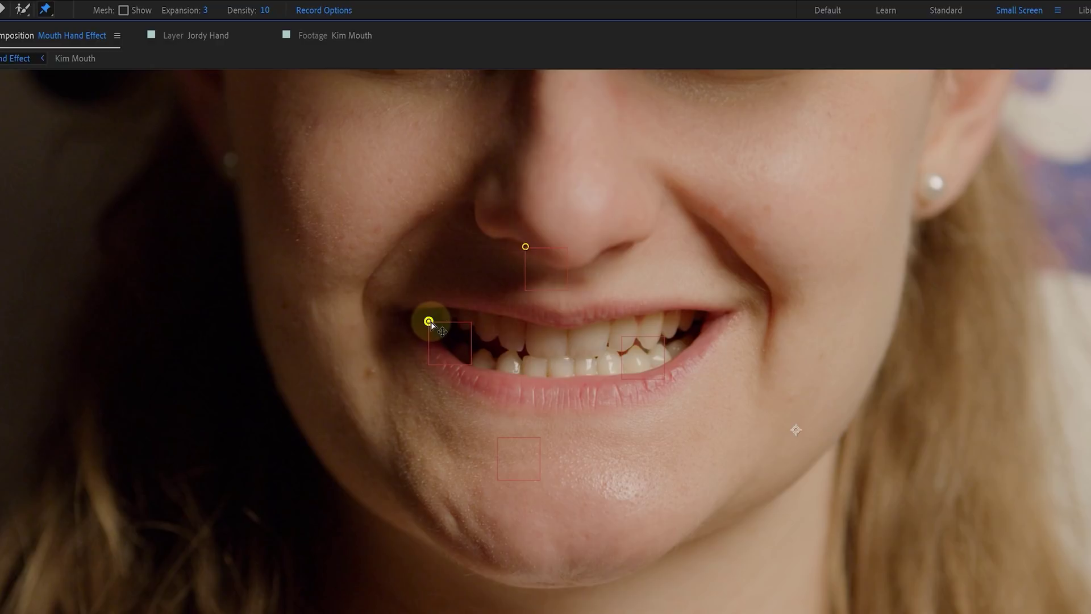
left_click(627, 326)
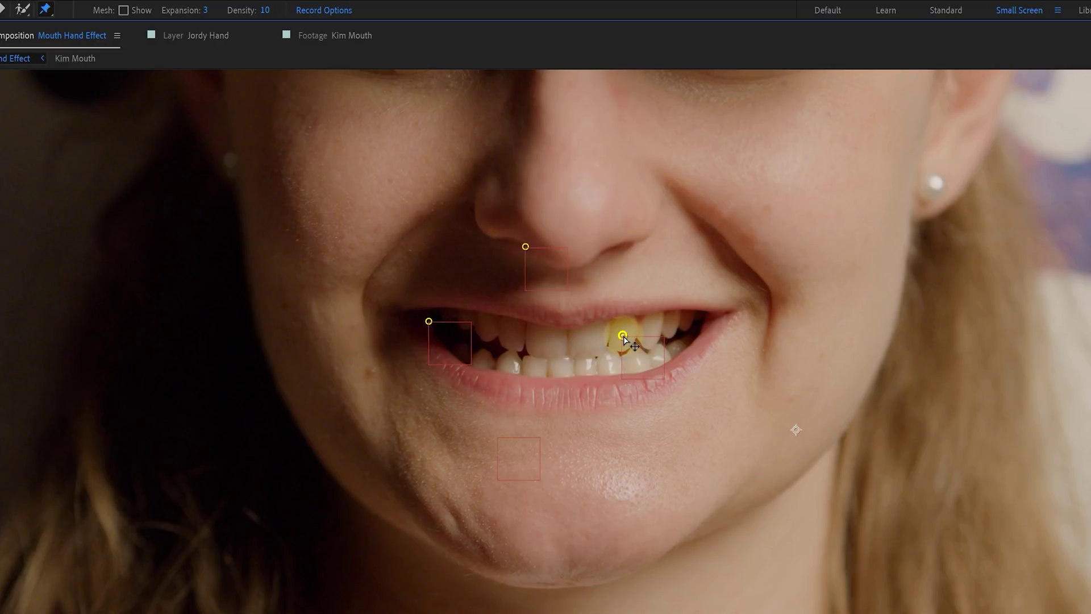
left_click(504, 429)
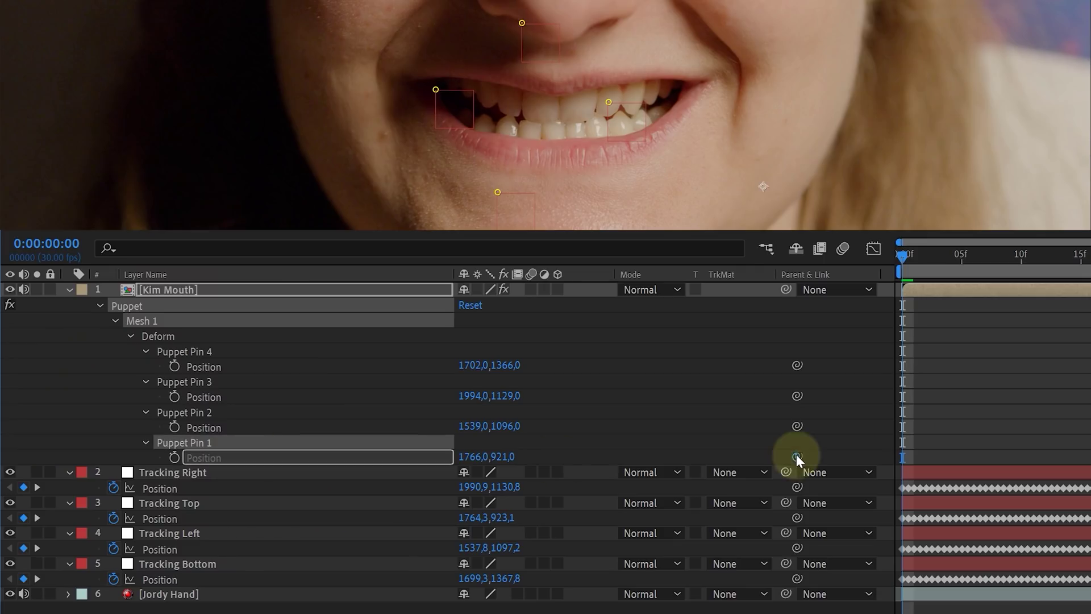
Step: Link the positions of Puppet Pins 1, 2, 3 and 4 to the positions of Tracking Top, Left, Right and Bottom respectively
left_click_drag(797, 456, 213, 520)
left_click(212, 428)
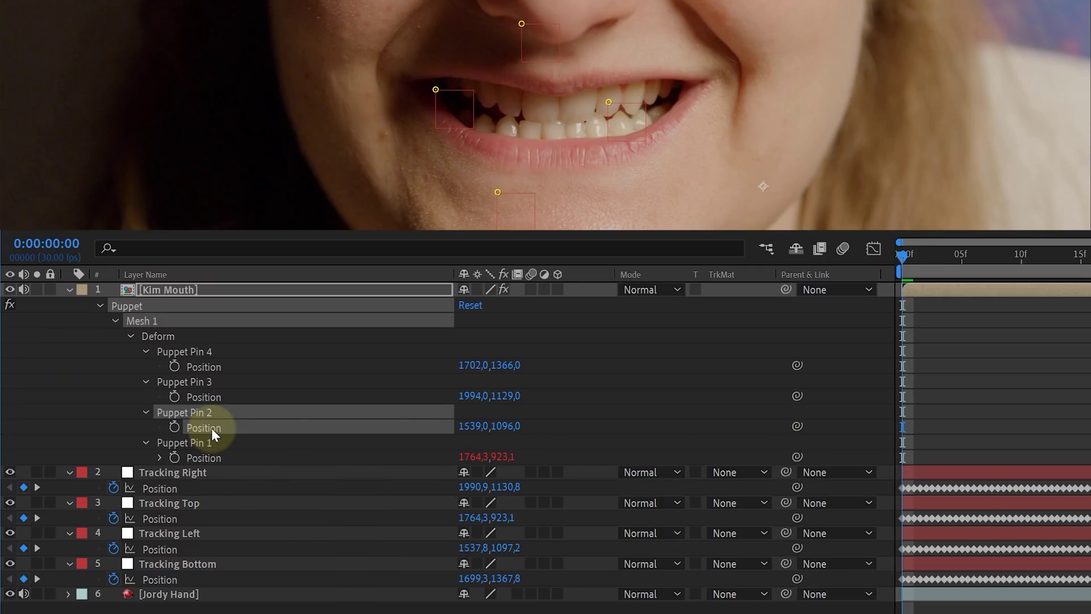
left_click_drag(797, 426, 262, 548)
left_click(213, 396)
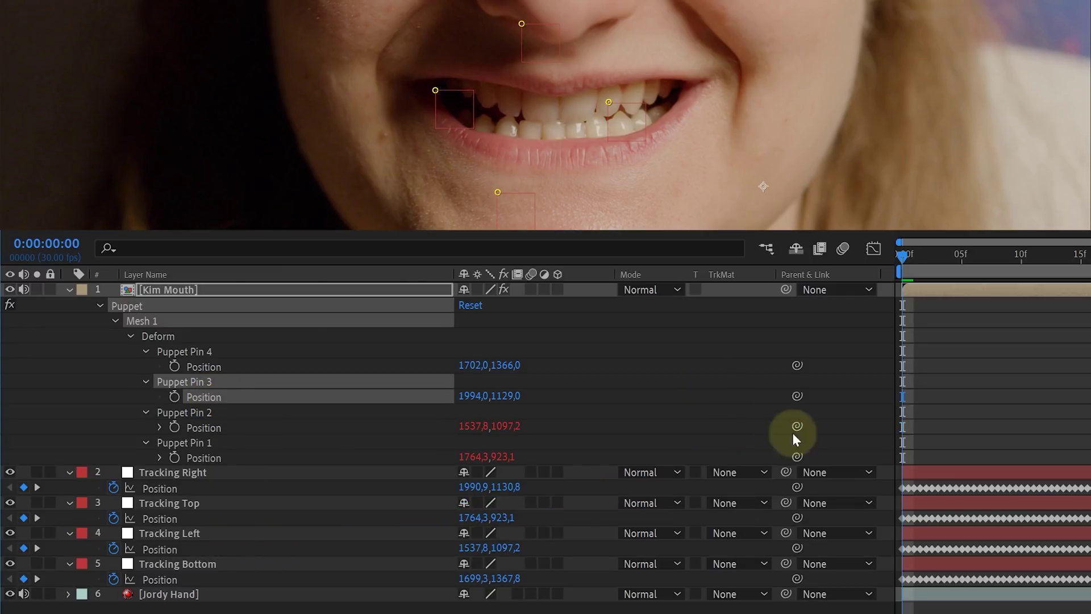
left_click_drag(797, 396, 374, 485)
left_click(214, 366)
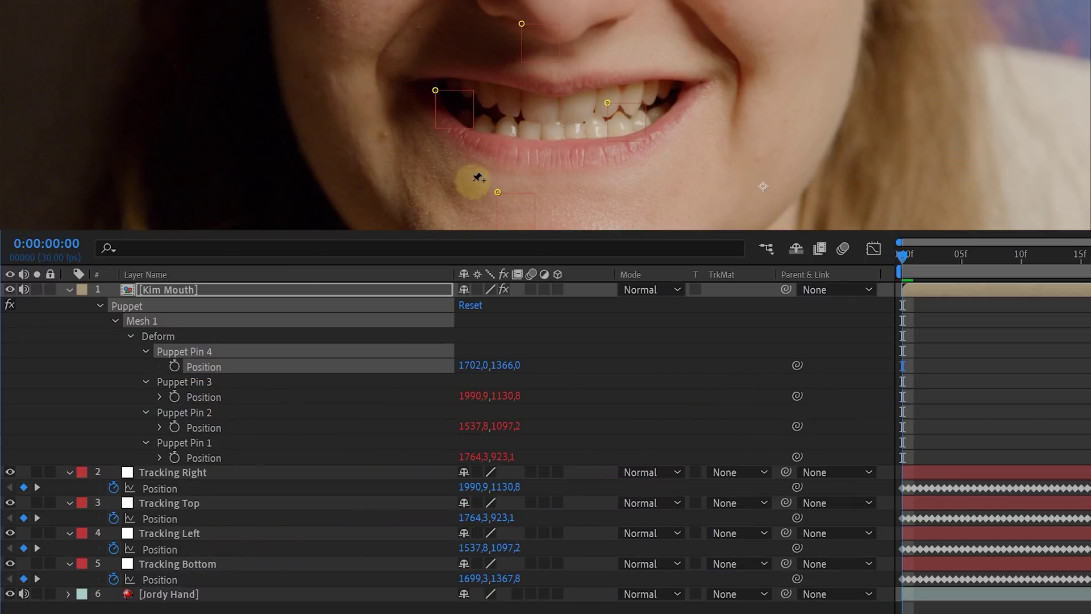
left_click_drag(797, 365, 285, 580)
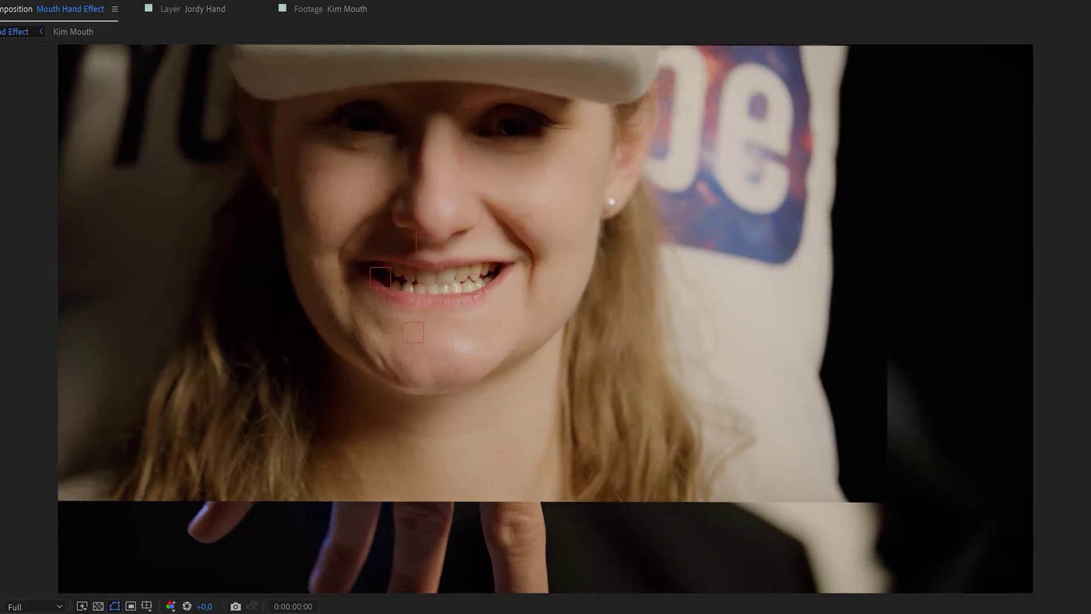
Step: Draw a closed mask around the lips on the Kim Mouth layer
left_click(435, 261)
left_click(410, 252)
left_click(376, 247)
left_click(343, 251)
left_click(340, 263)
left_click(356, 285)
left_click(382, 308)
left_click(412, 317)
left_click(439, 318)
left_click(459, 315)
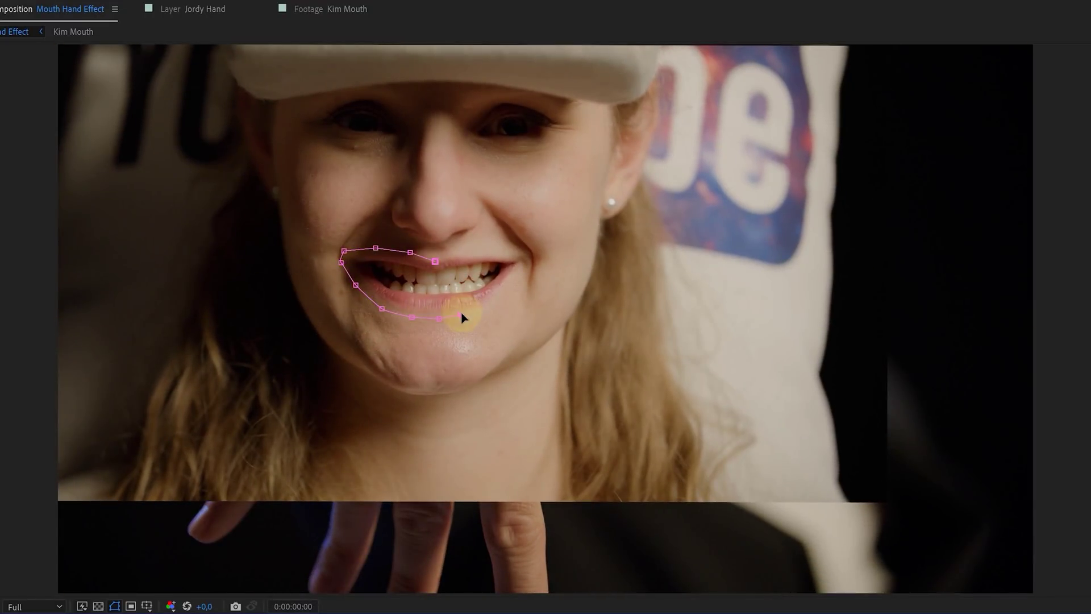
left_click(524, 255)
left_click(508, 249)
left_click(483, 248)
left_click(461, 249)
left_click(447, 254)
left_click(435, 261)
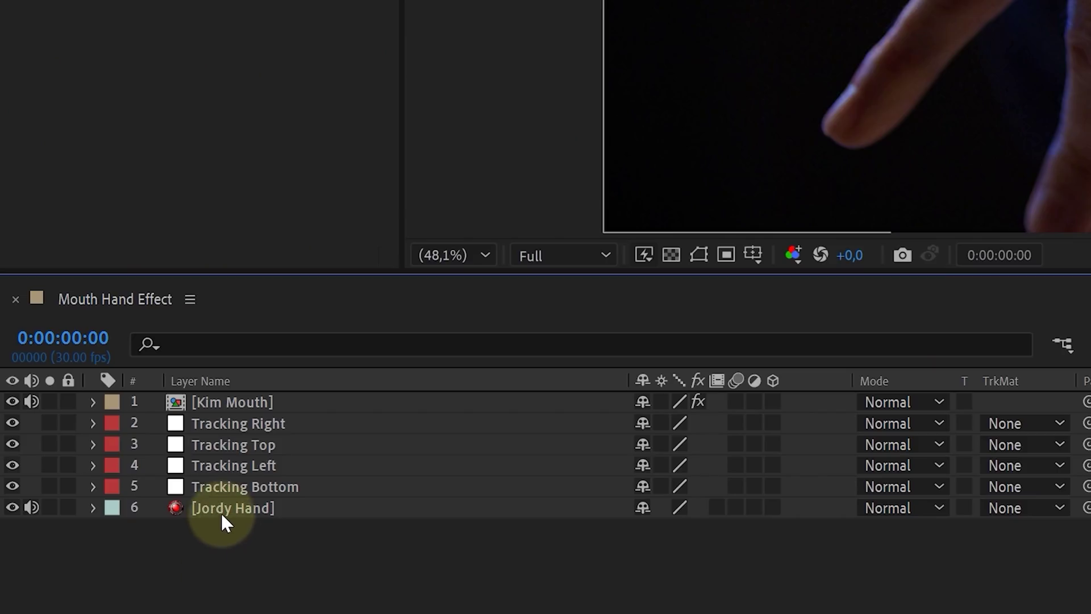
Step: Duplicate the Jordy Hand and Tracking Top layers and pre-compose the duplicates as Remove Trackpoint
left_click(221, 512)
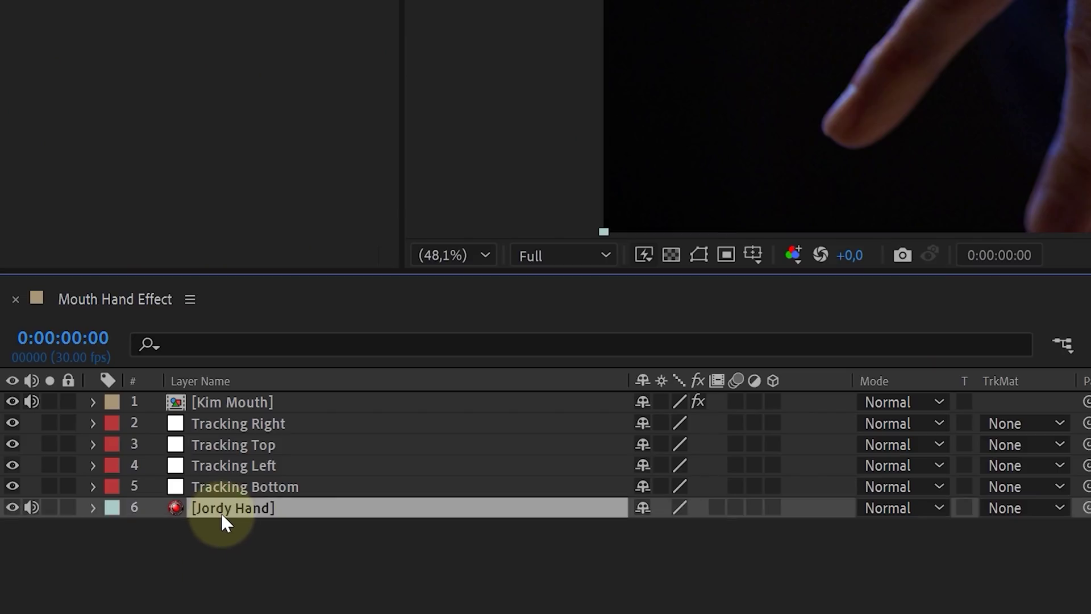
left_click(245, 448, "ctrl")
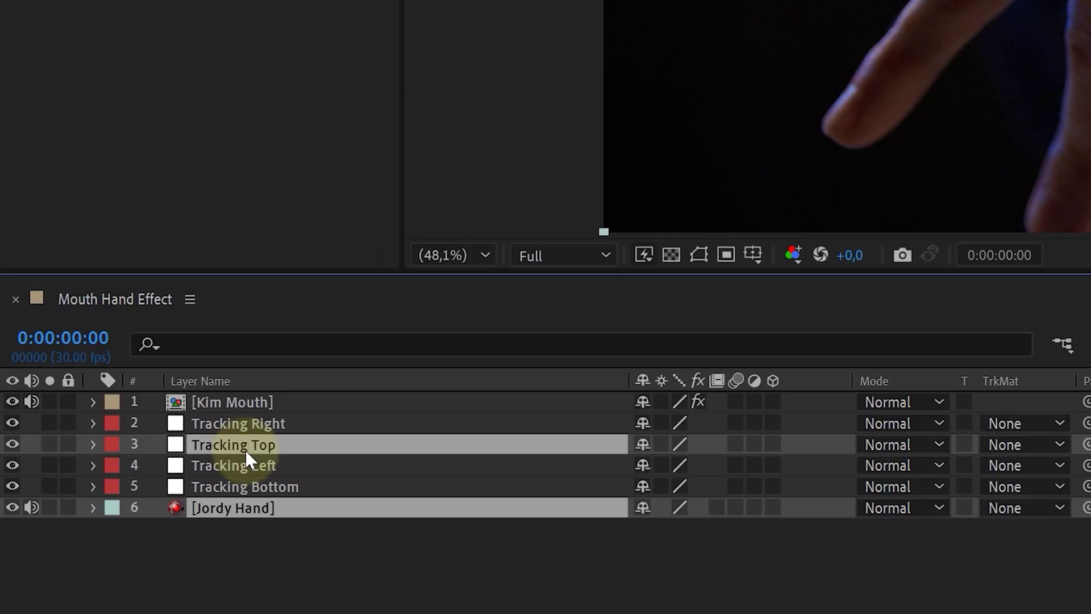
key("ctrl+d")
right_click(246, 452)
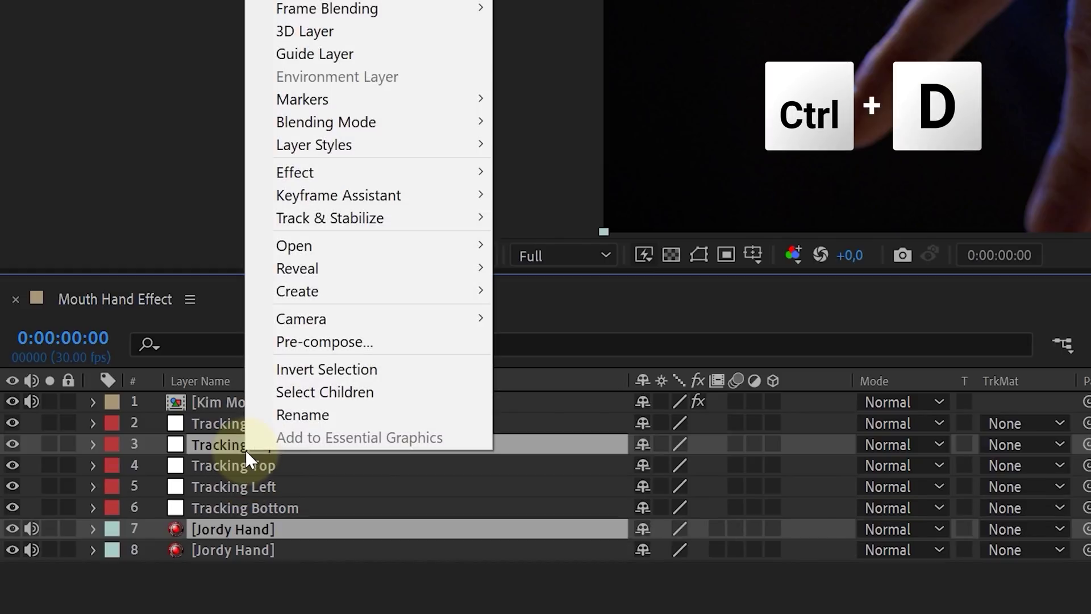
left_click(341, 343)
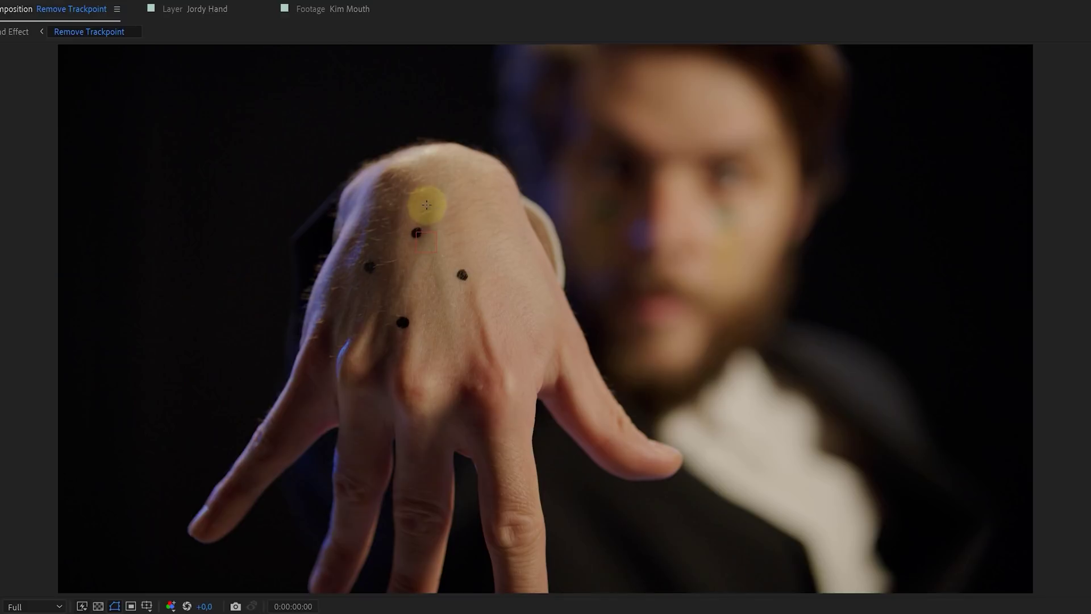
Step: Draw a small white circle on clean skin just above the top tracking marker and parent it to Tracking Top 2
left_click(411, 212)
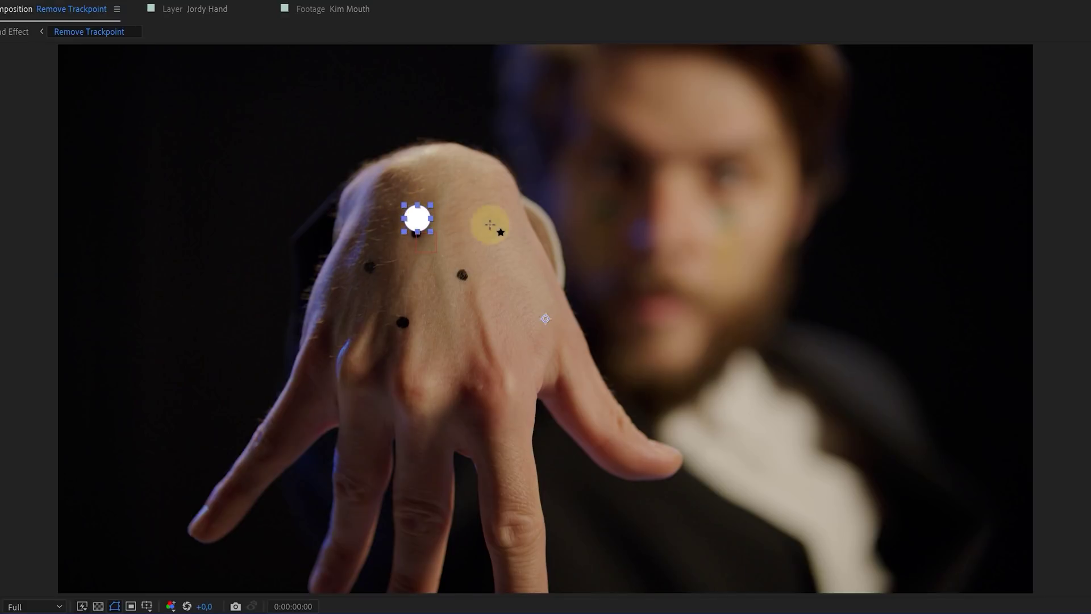
left_click_drag(427, 225, 426, 215)
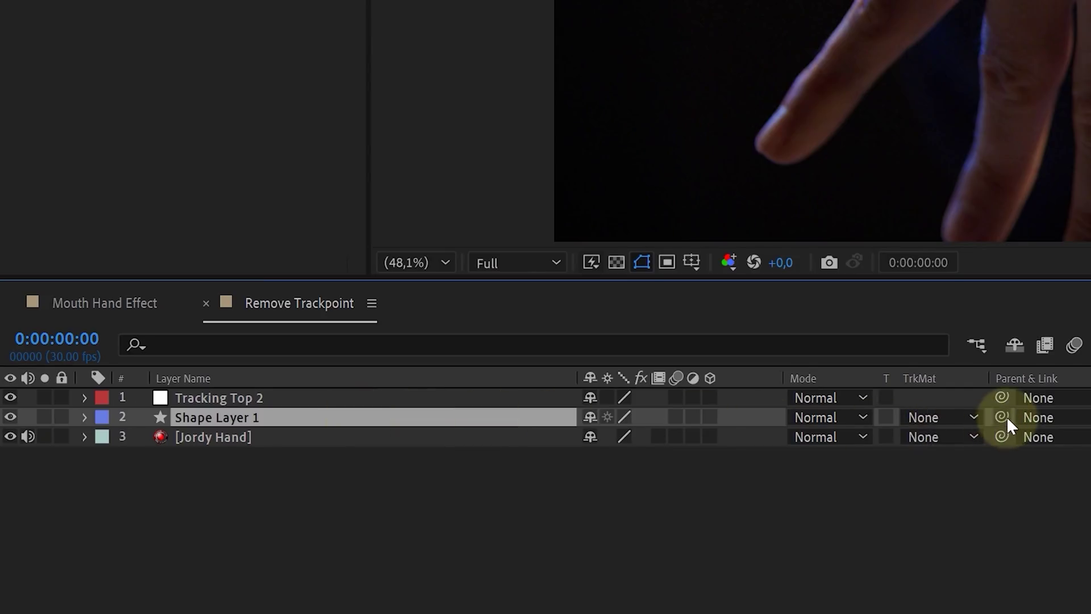
left_click_drag(1002, 417, 329, 398)
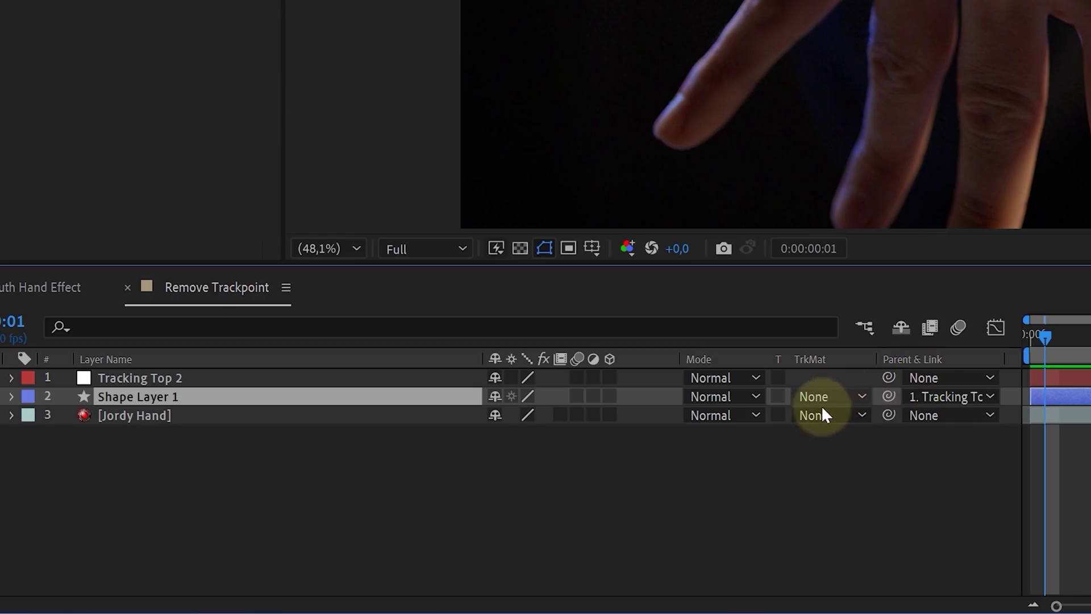
Step: Set the Jordy Hand layer's track matte to Alpha Matte "Shape Layer 1" and return to the first frame
left_click(819, 415)
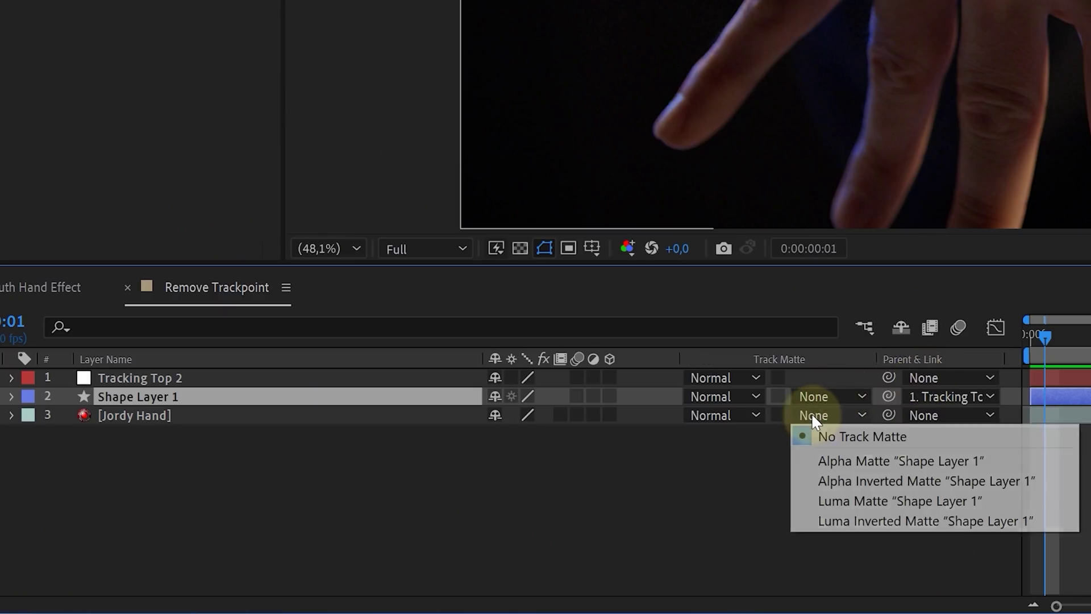
left_click(851, 462)
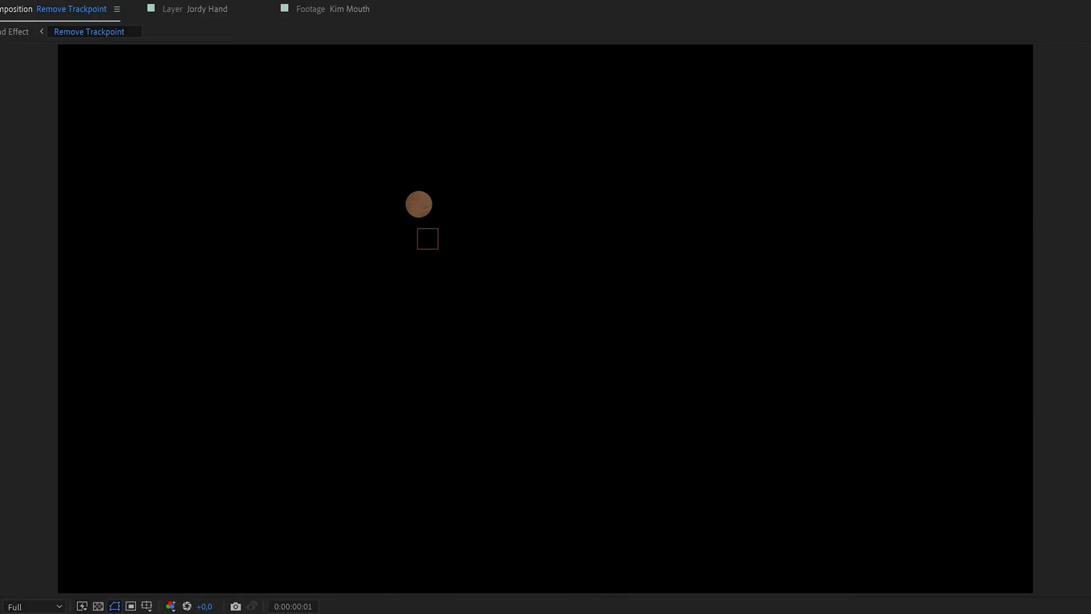
key("Home")
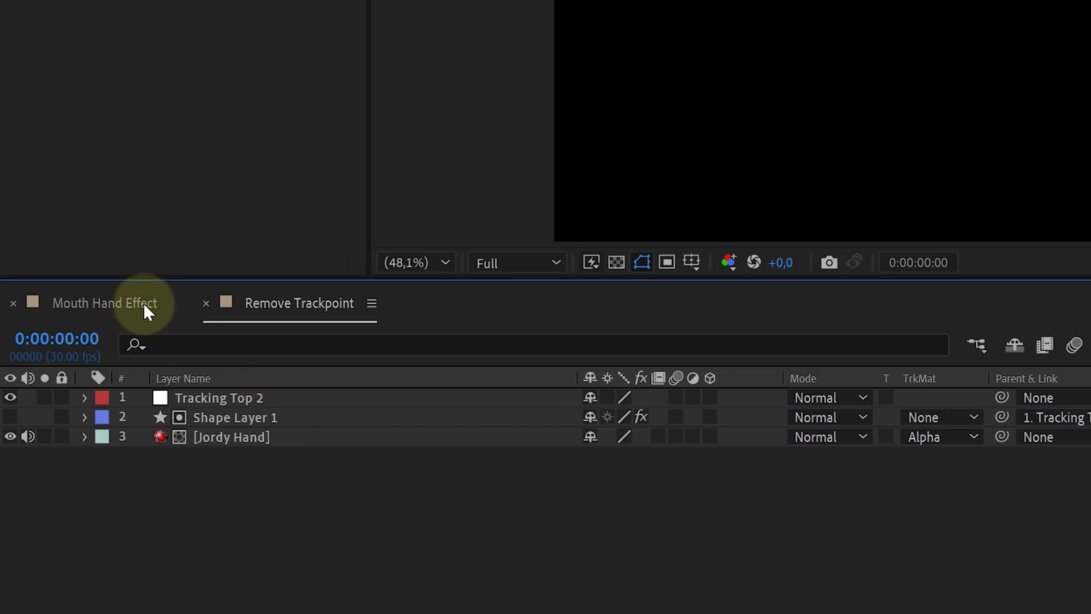
Step: In Mouth Hand Effect, shift the skin patch down over the top tracking marker and check it through the clip
left_click(146, 310)
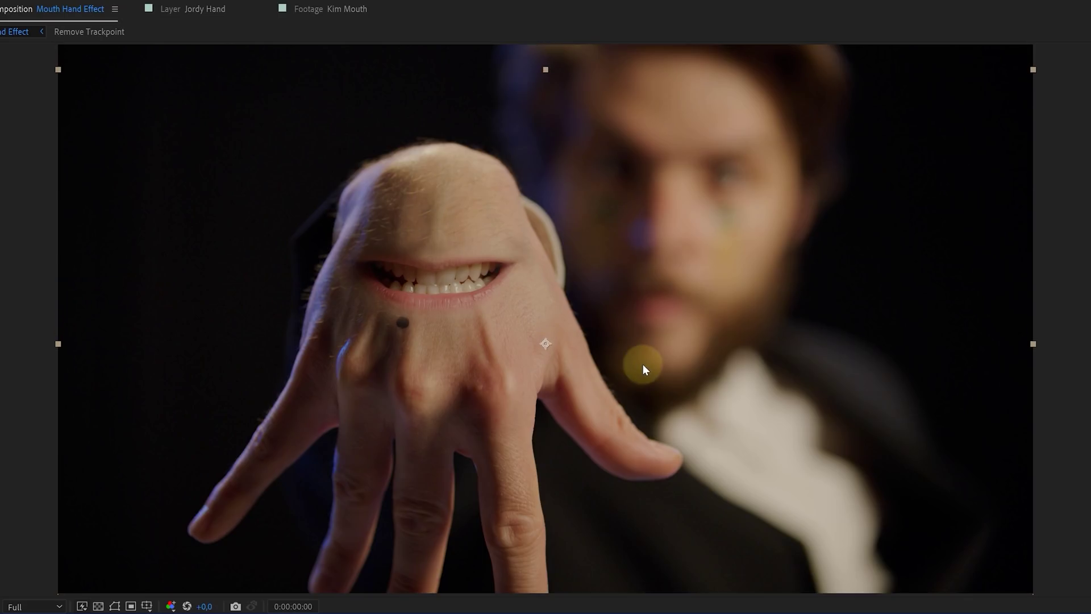
left_click_drag(663, 482, 1087, 478)
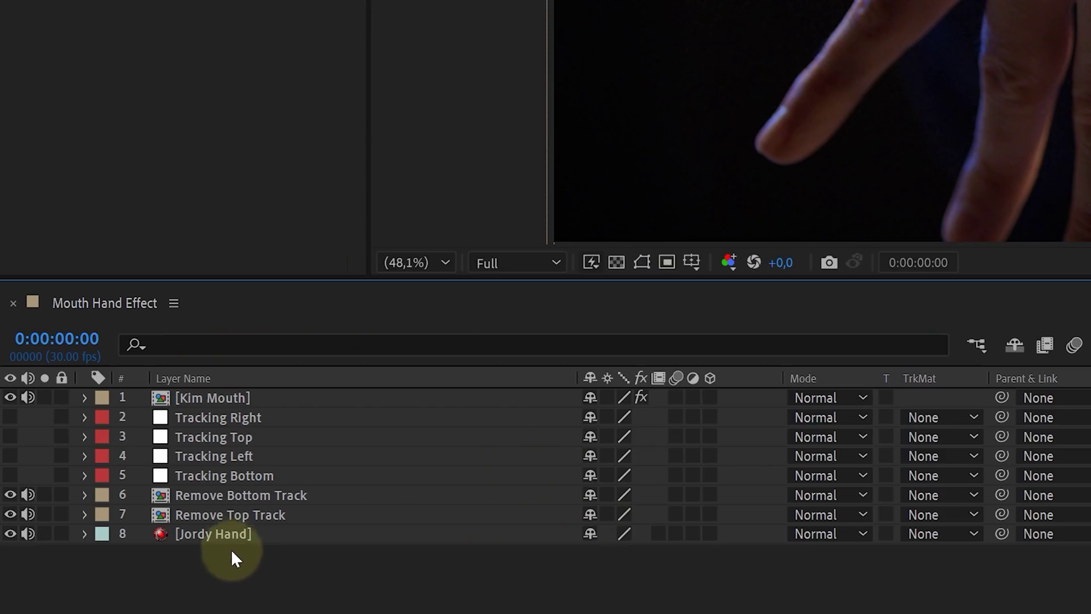
Step: Pre-compose the Remove Bottom Track, Remove Top Track and Jordy Hand layers together as Jordy
left_click(238, 537)
left_click(254, 498, "shift")
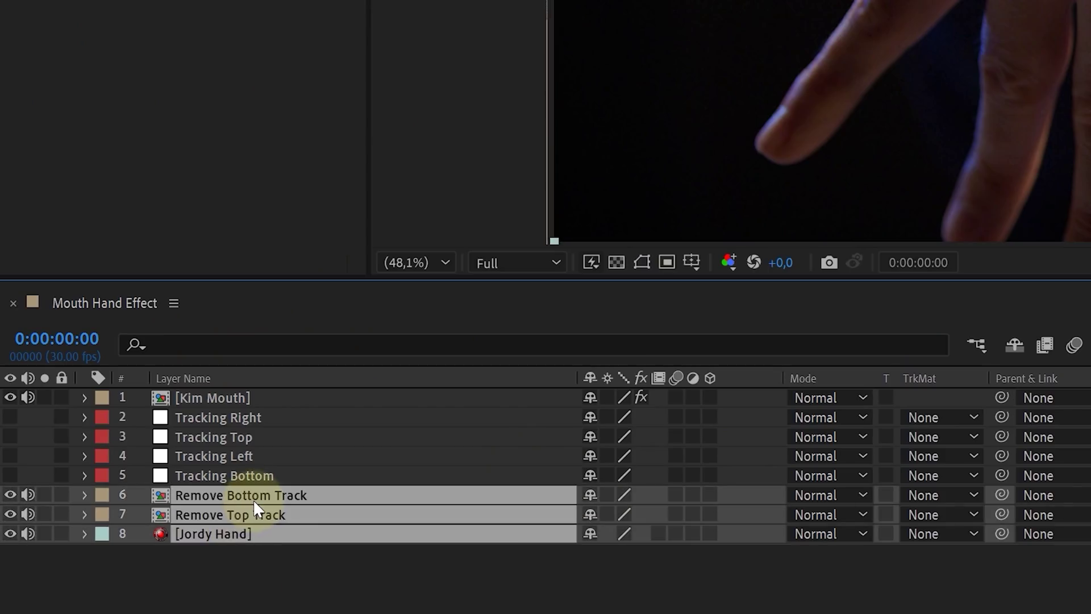
right_click(254, 499)
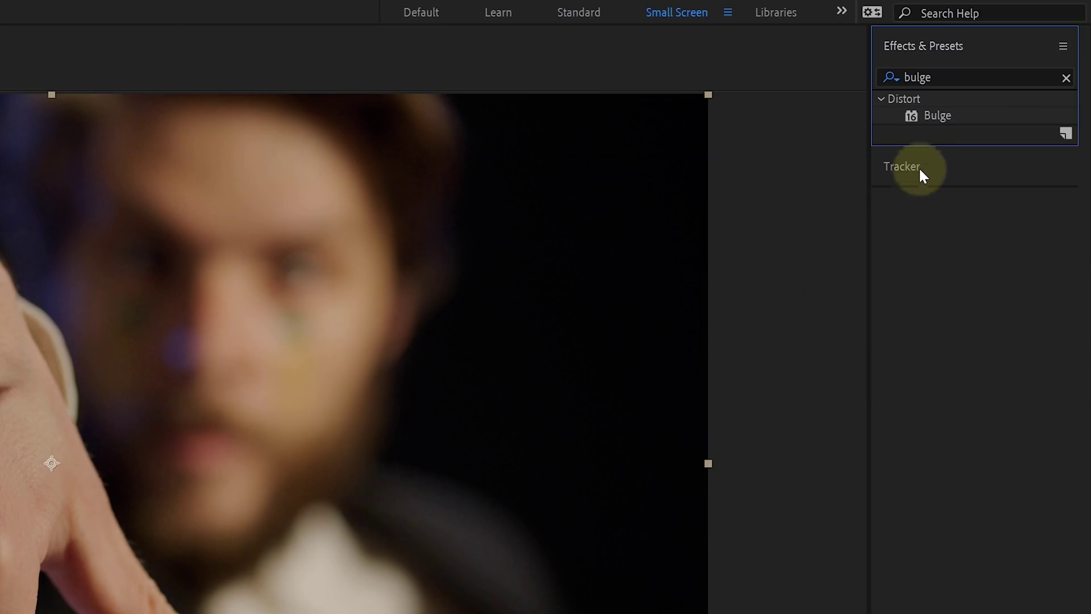
Step: Apply the Bulge effect to the Jordy layer with horizontal radius 602, vertical radius 266 and its centre on the mouth at 1849, 1147
left_click_drag(938, 117, 301, 484)
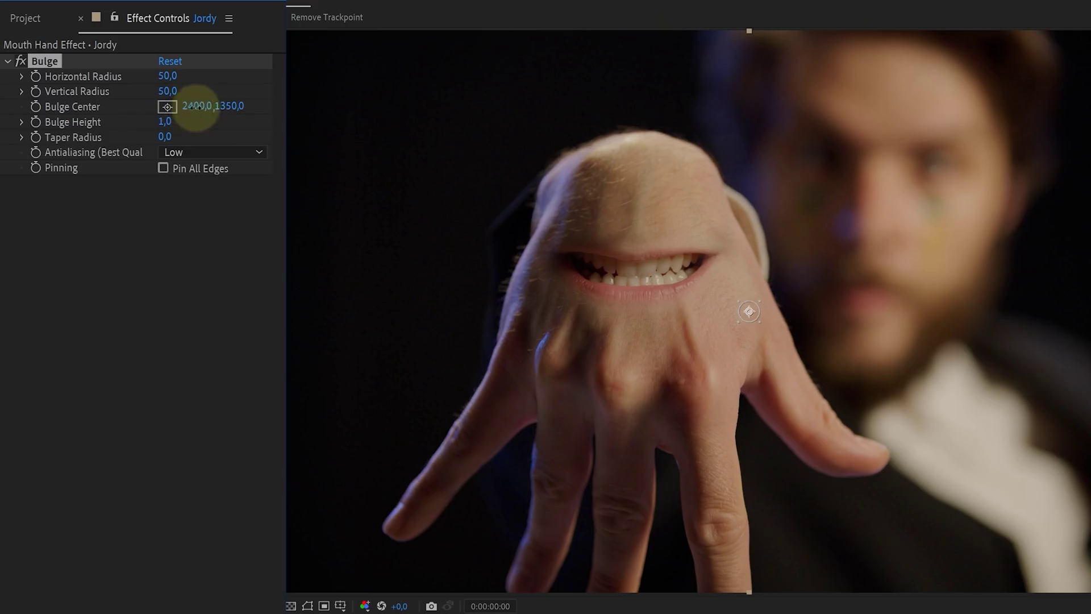
left_click_drag(199, 106, 464, 49)
left_click_drag(170, 91, 267, 114)
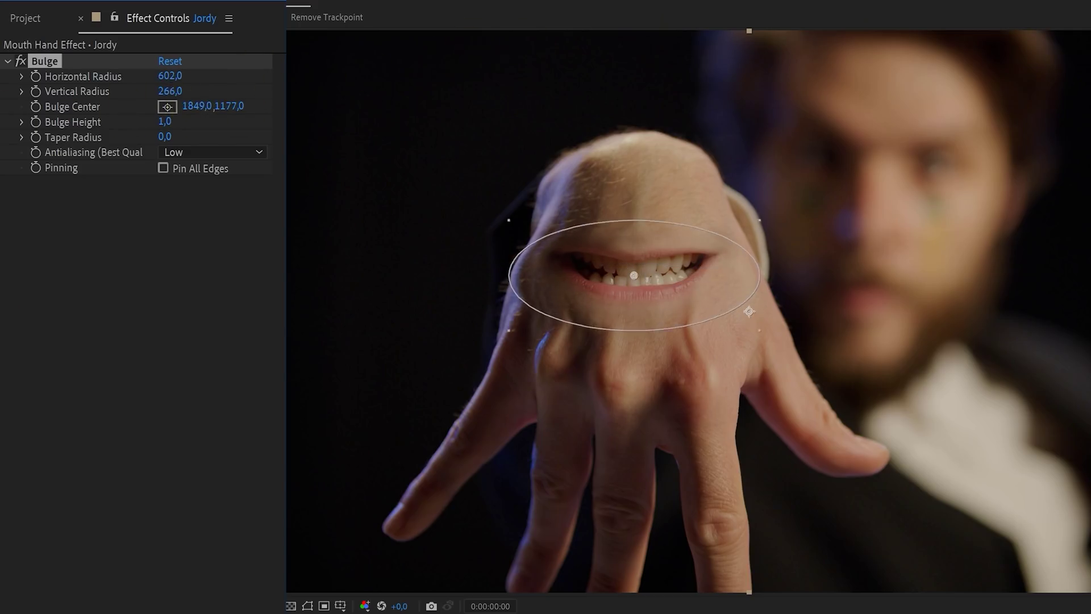
left_click_drag(188, 106, 215, 109)
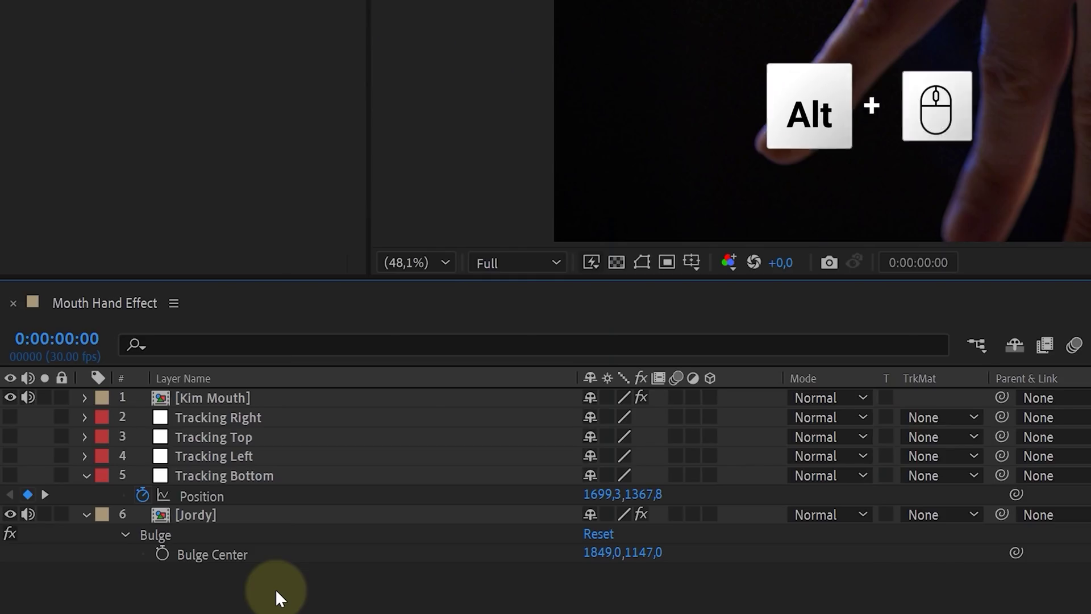
Step: Add an expression to Jordy's Bulge Center that links it to the Position of the Tracking Bottom layer
left_click(163, 555, "alt")
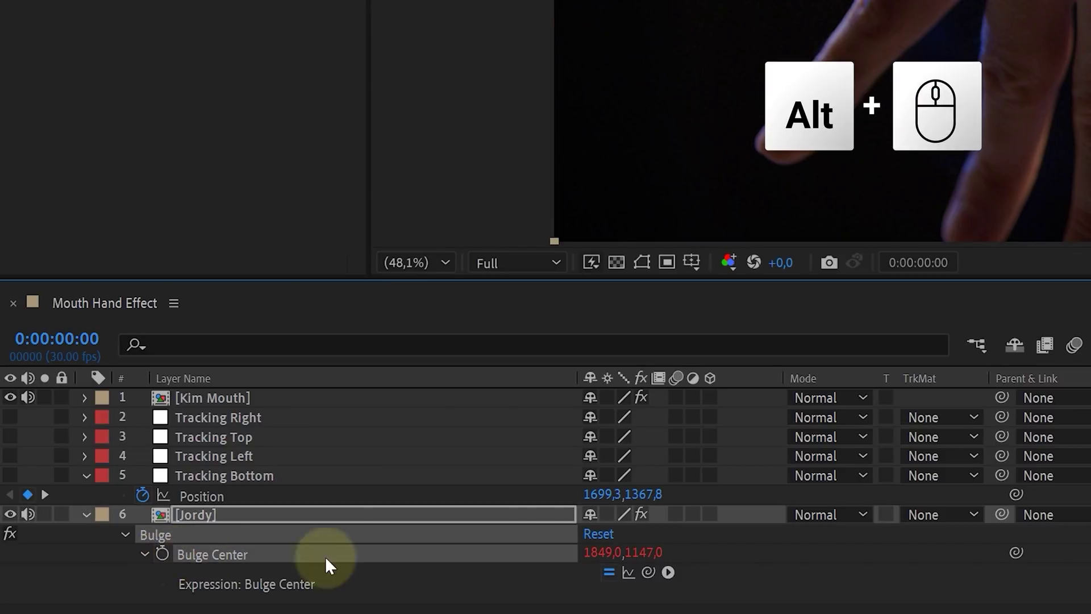
left_click_drag(642, 575, 292, 500)
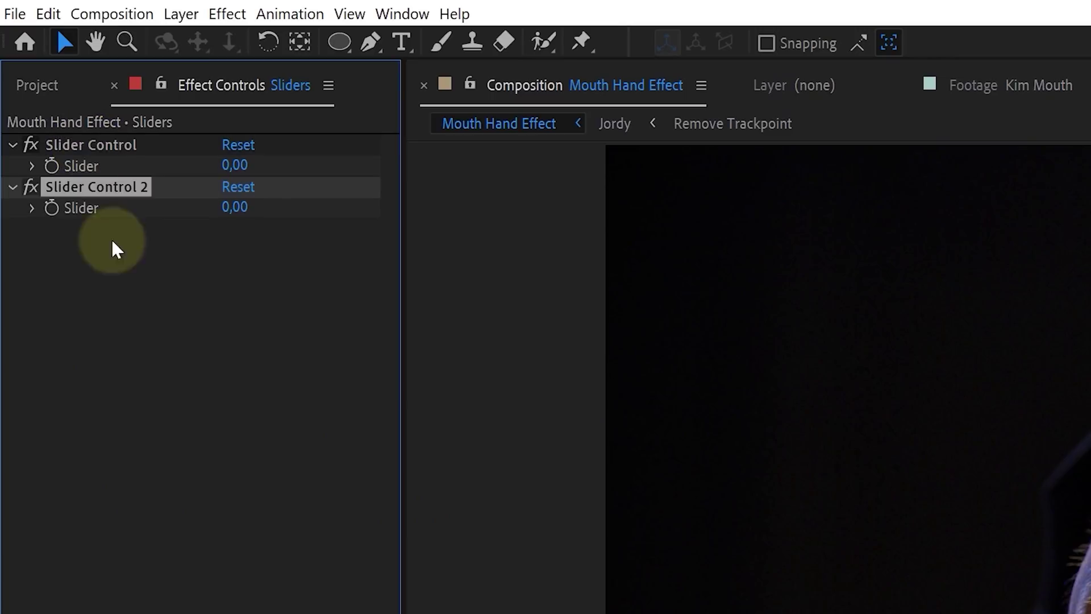
Step: Rename the two Slider Control effects on the Sliders layer as X and Y
left_click(107, 146)
key("Return")
type("X")
left_click(136, 186)
key("Return")
type("Y")
key("Return")
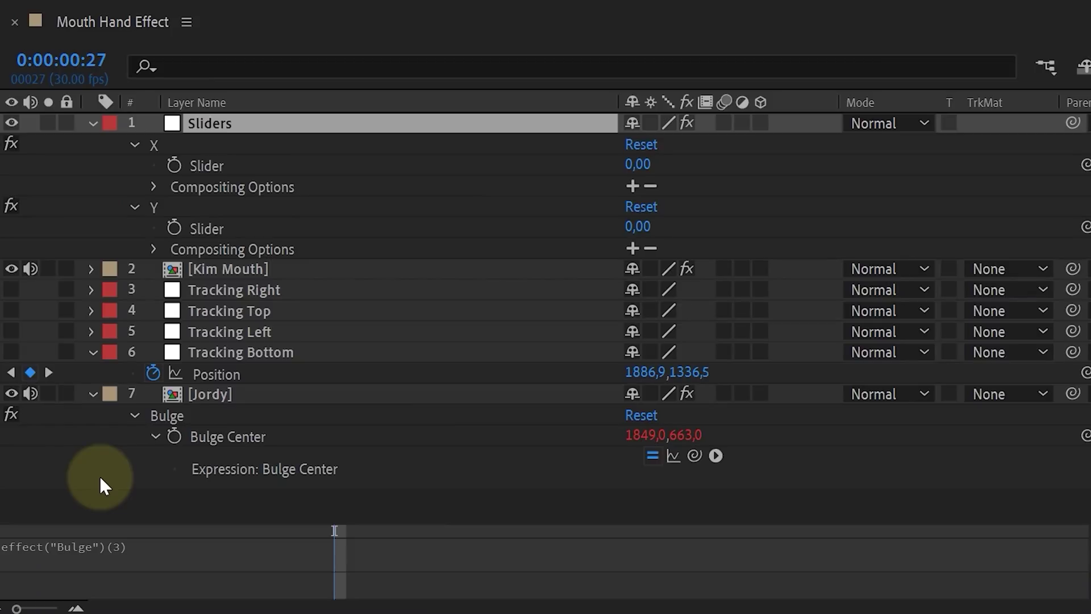
Step: Rewrite the Bulge Center expression as an array adding the X slider to Tracking Bottom's X position and the Y slider to its Y position
left_click(43, 554)
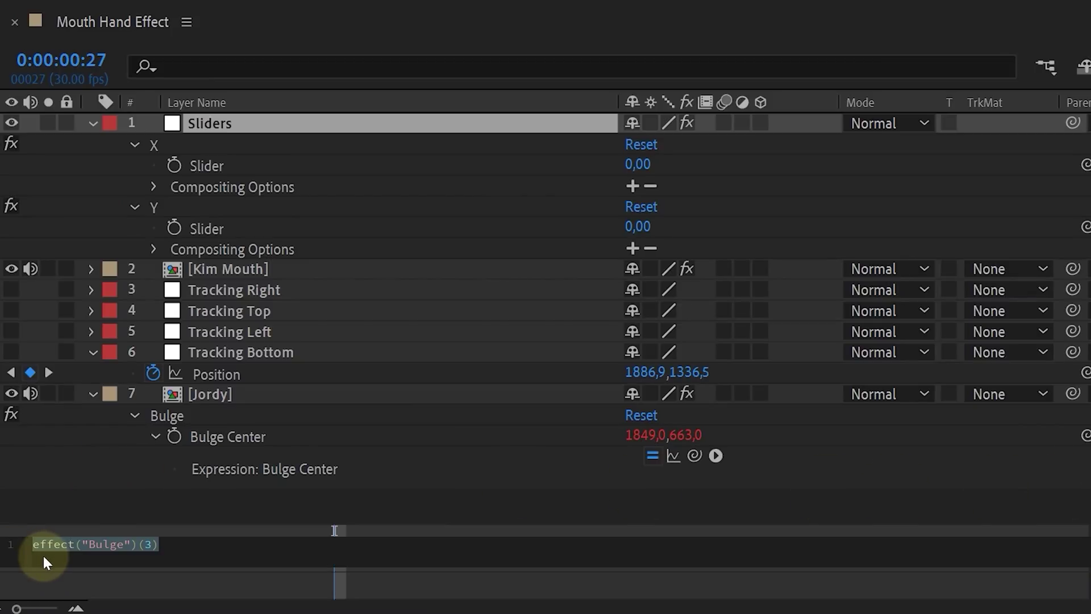
key("BackSpace")
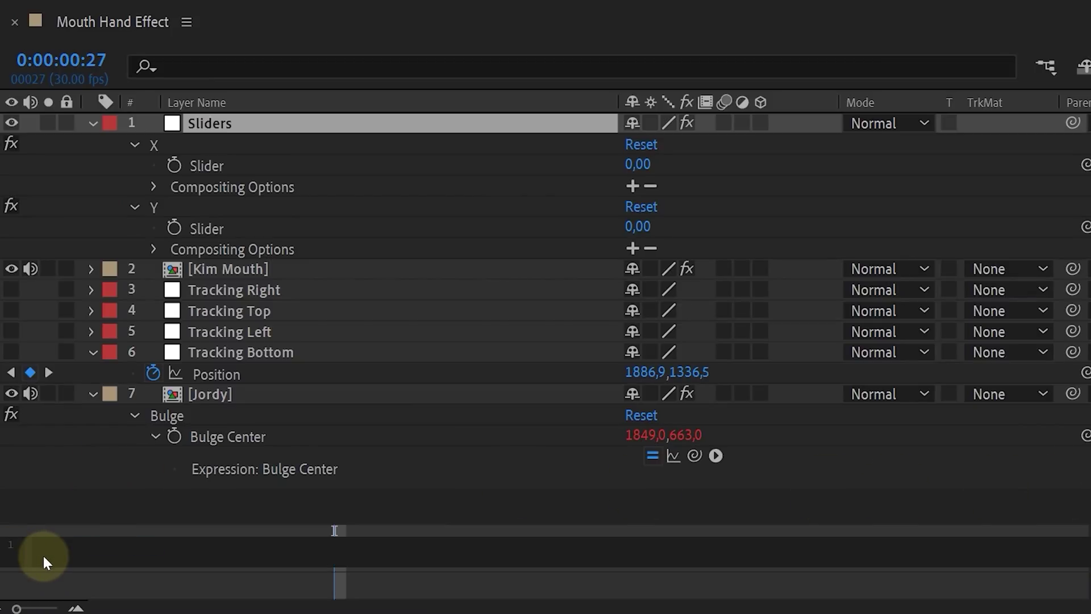
type("[")
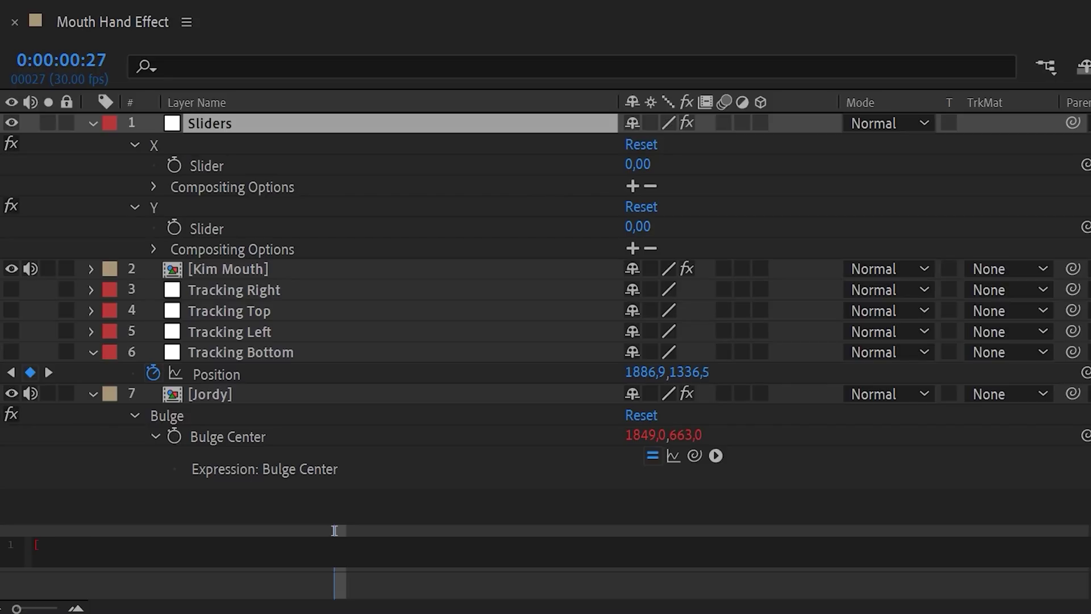
left_click_drag(696, 455, 643, 375)
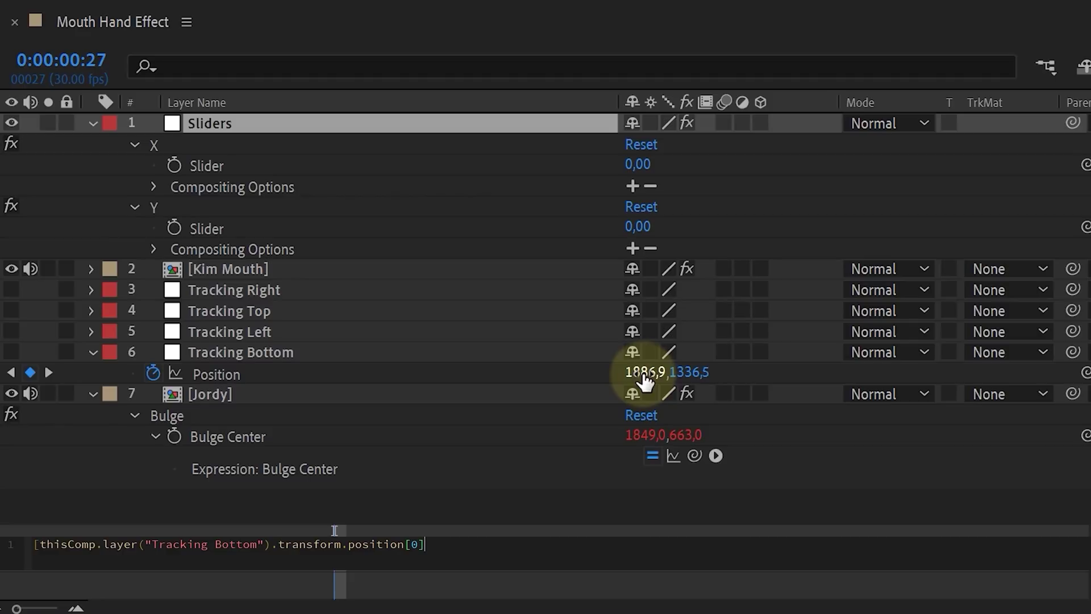
type("+")
left_click_drag(694, 454, 251, 167)
type(",")
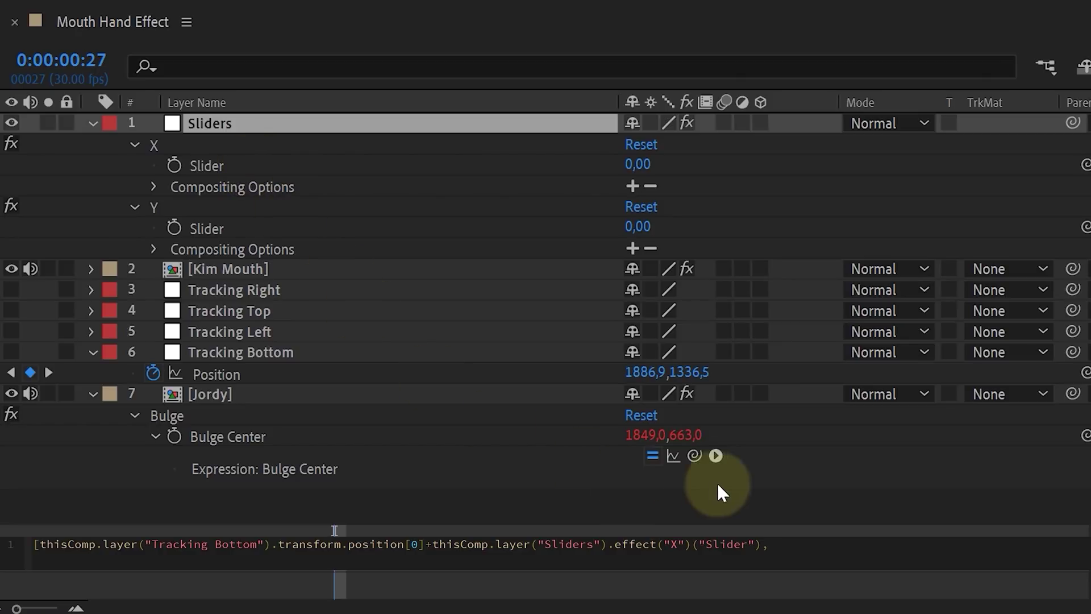
left_click_drag(694, 456, 693, 375)
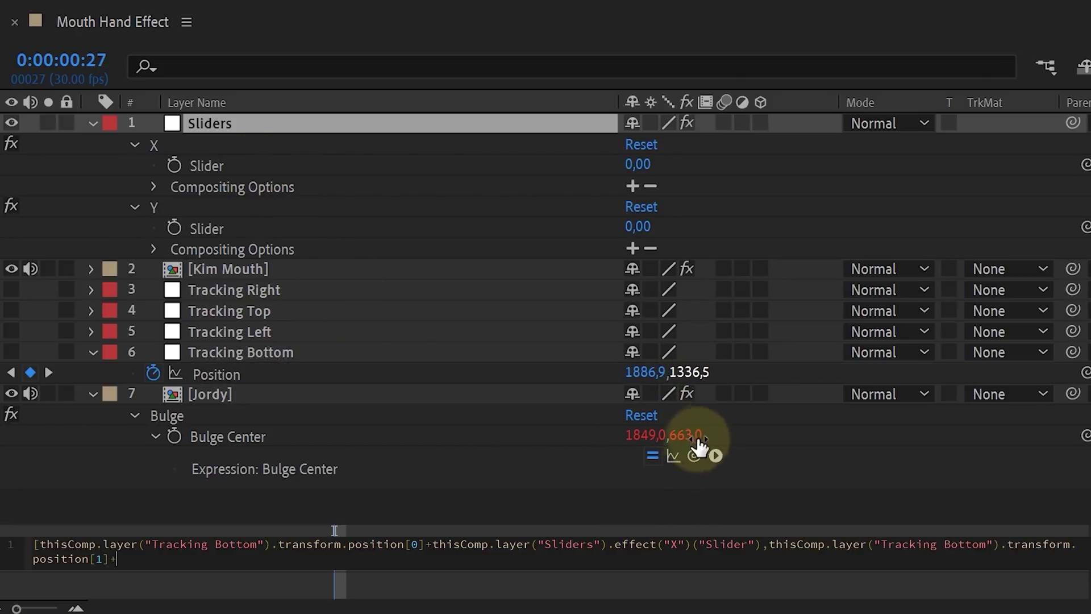
left_click_drag(694, 457, 436, 226)
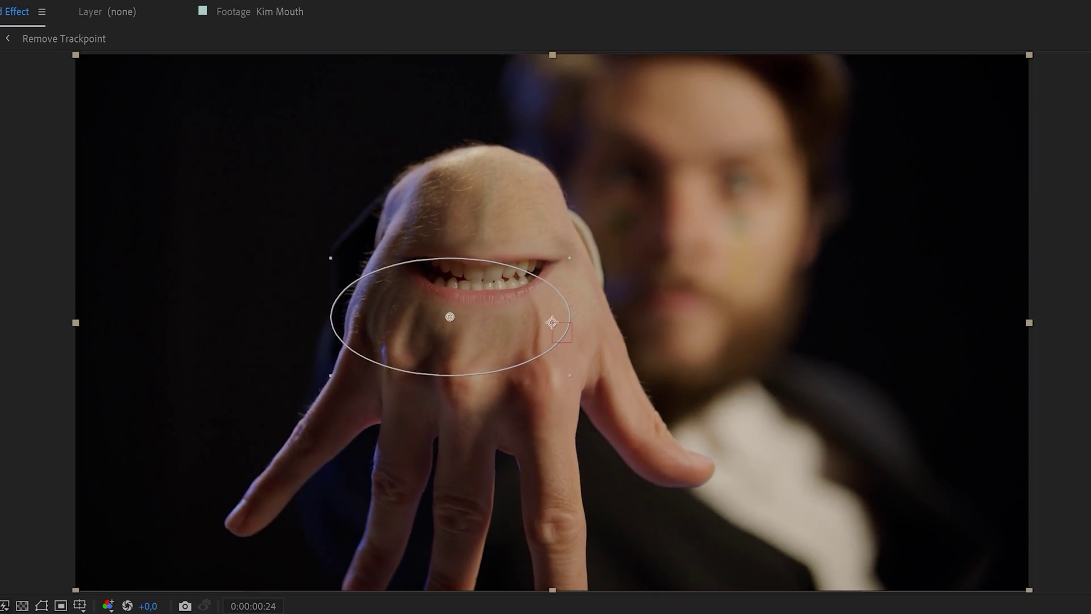
Step: Lower the Y and X slider values on the Sliders layer to centre the bulge on the mouth
left_click(36, 61)
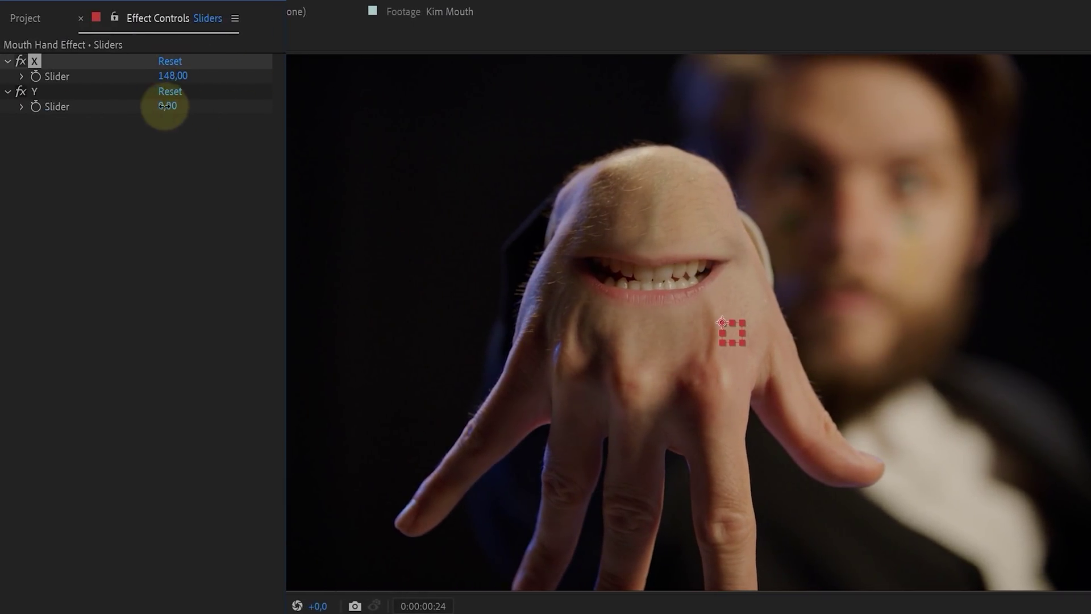
left_click_drag(168, 112, 1, 118)
left_click_drag(162, 76, 144, 76)
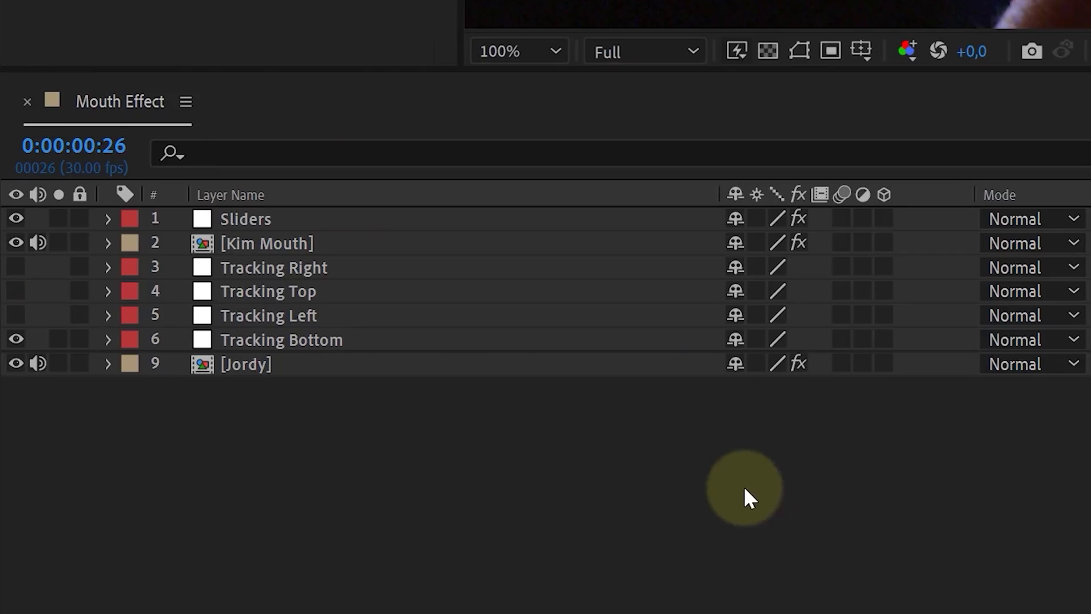
Step: Pre-compose all layers from Sliders down to Jordy together as Mouth Effect
left_click_drag(757, 487, 295, 219)
right_click(295, 228)
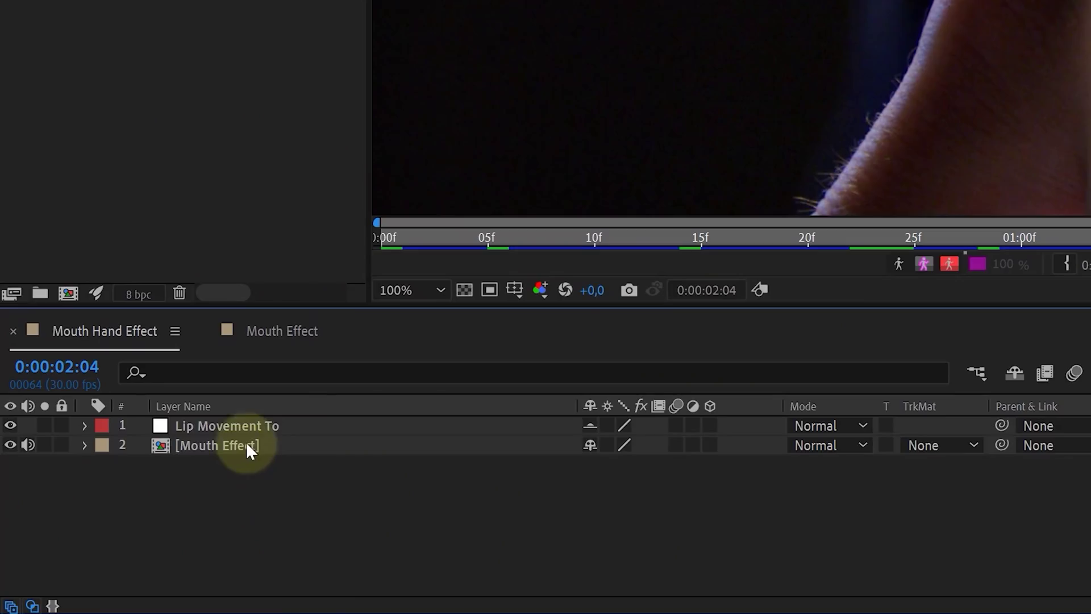
Step: Copy the Lip Movement To null from Mouth Hand Effect into the Mouth Effect composition
left_click(237, 425)
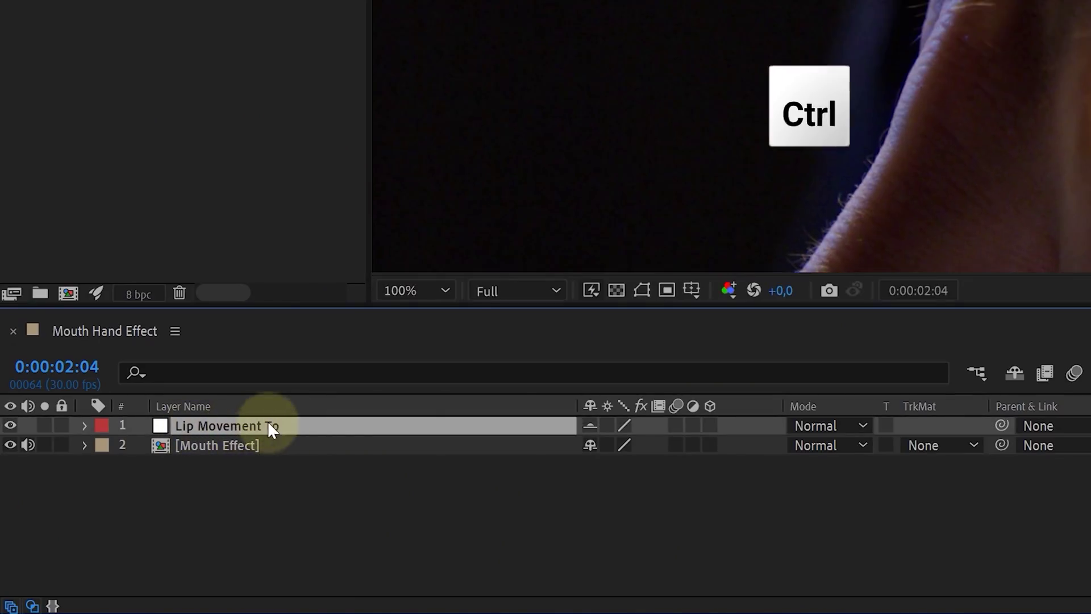
key("ctrl+c")
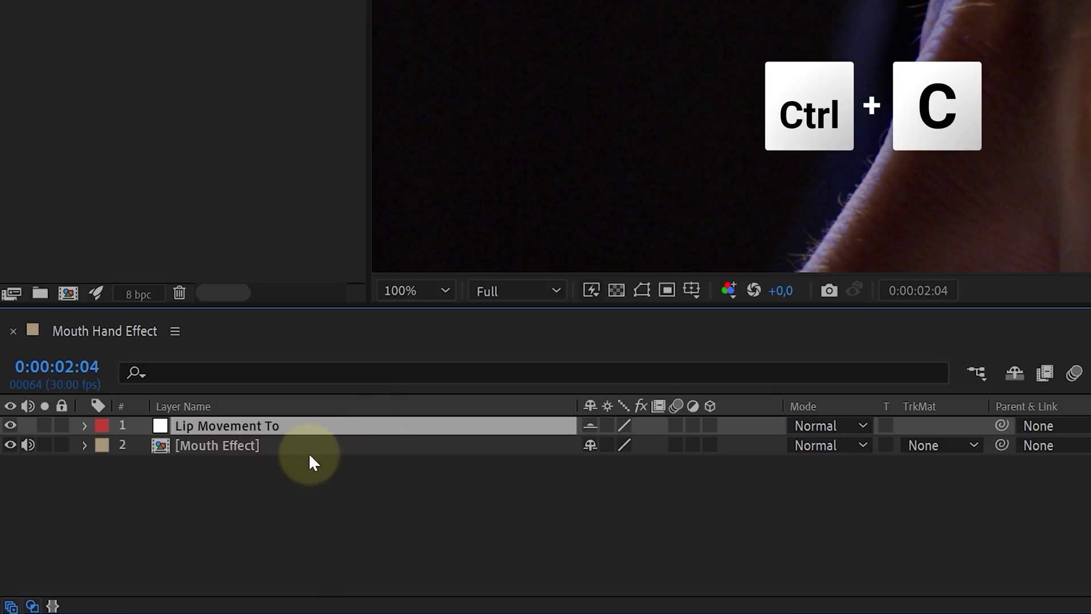
double_click(276, 446)
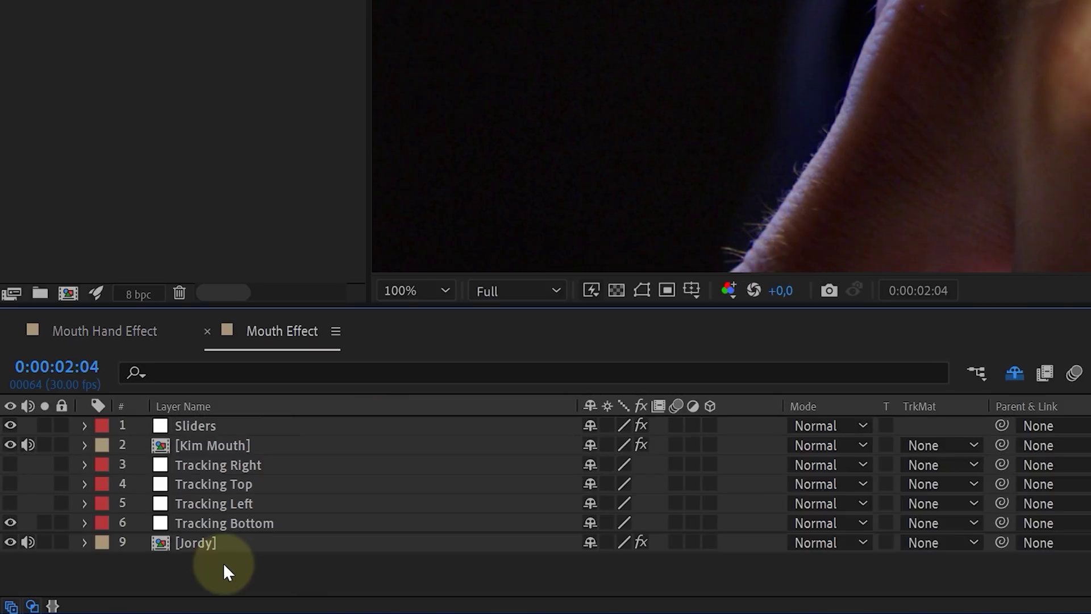
key("ctrl+v")
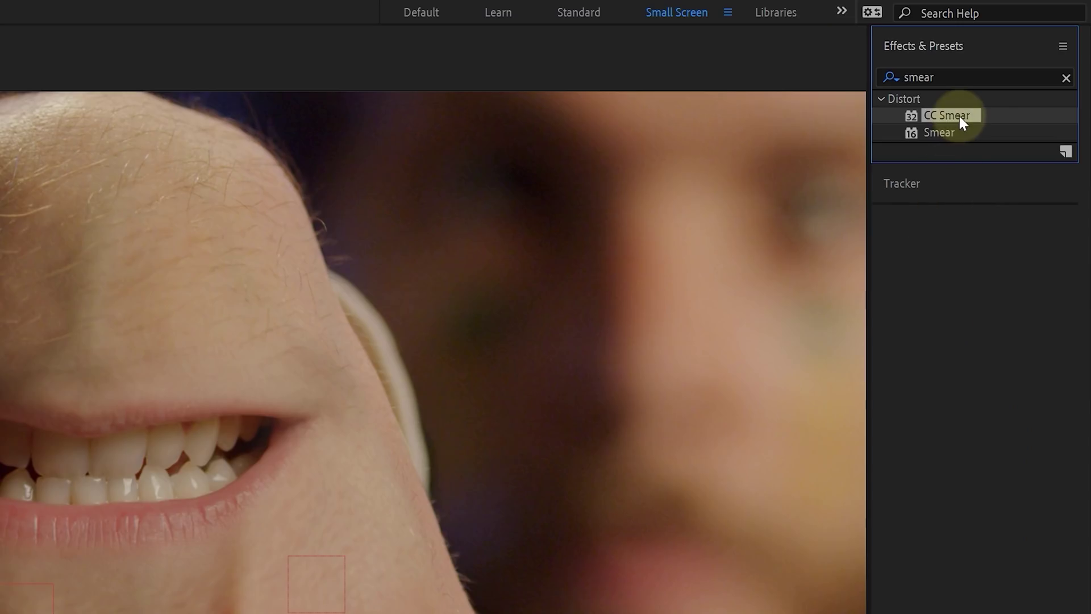
Step: Apply the CC Smear effect to the Jordy layer in Mouth Effect
mouse_move(959, 114)
left_mouse_down()
mouse_move(752, 208)
mouse_move(743, 285)
mouse_move(346, 540)
mouse_move(324, 578)
mouse_move(318, 565)
left_mouse_up()
left_click_drag(318, 565, 318, 565)
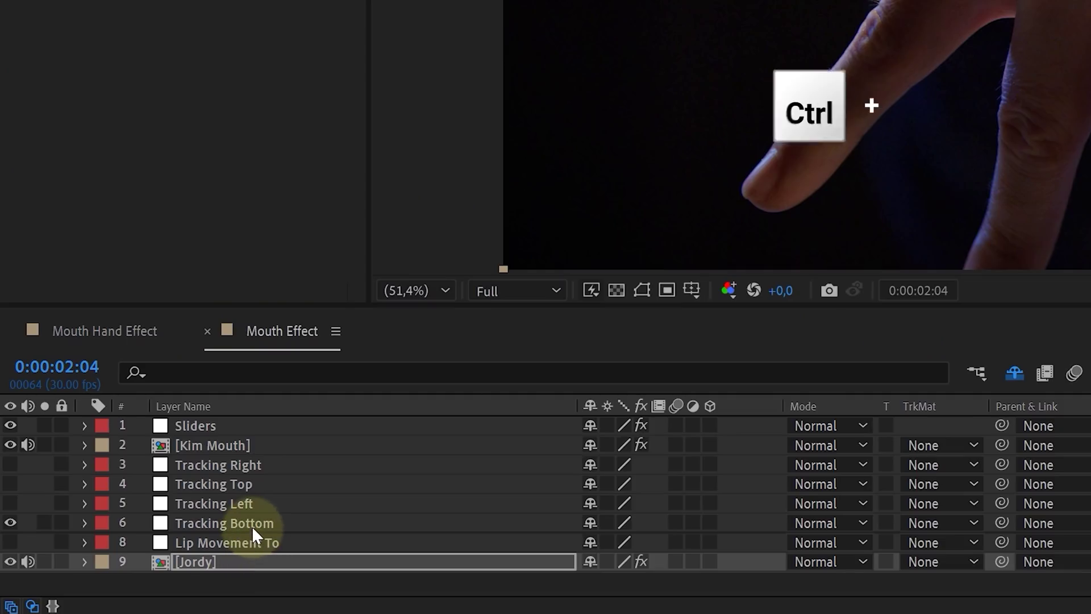
Step: Duplicate Tracking Bottom as Duplicate bottom tracking and move its whole keyframed path to the lower lip, starting at 1908.9, 1293.7
left_click(251, 526)
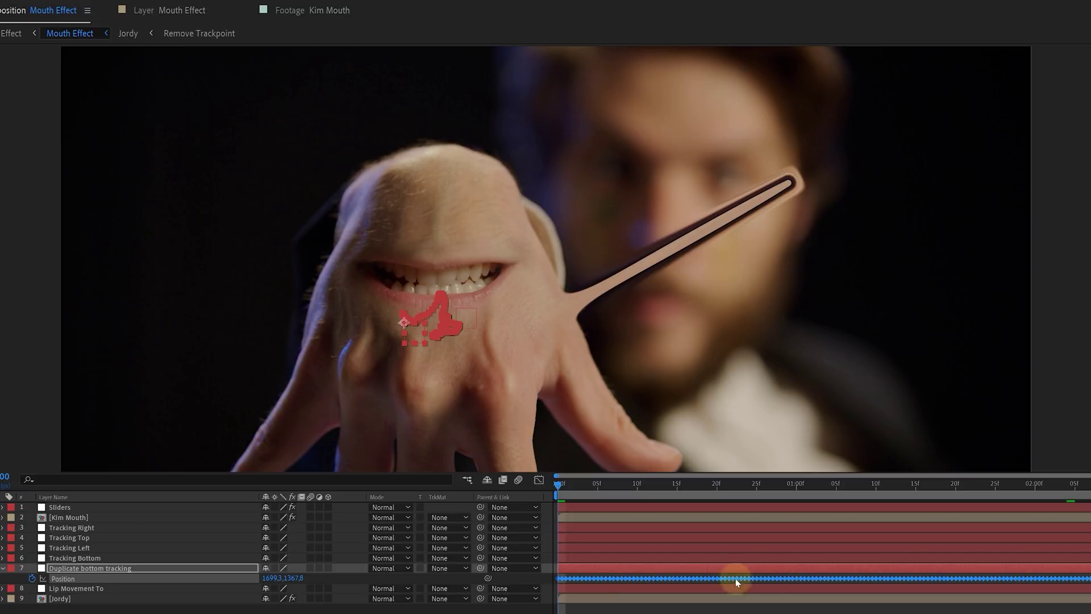
left_click_drag(434, 311, 470, 288)
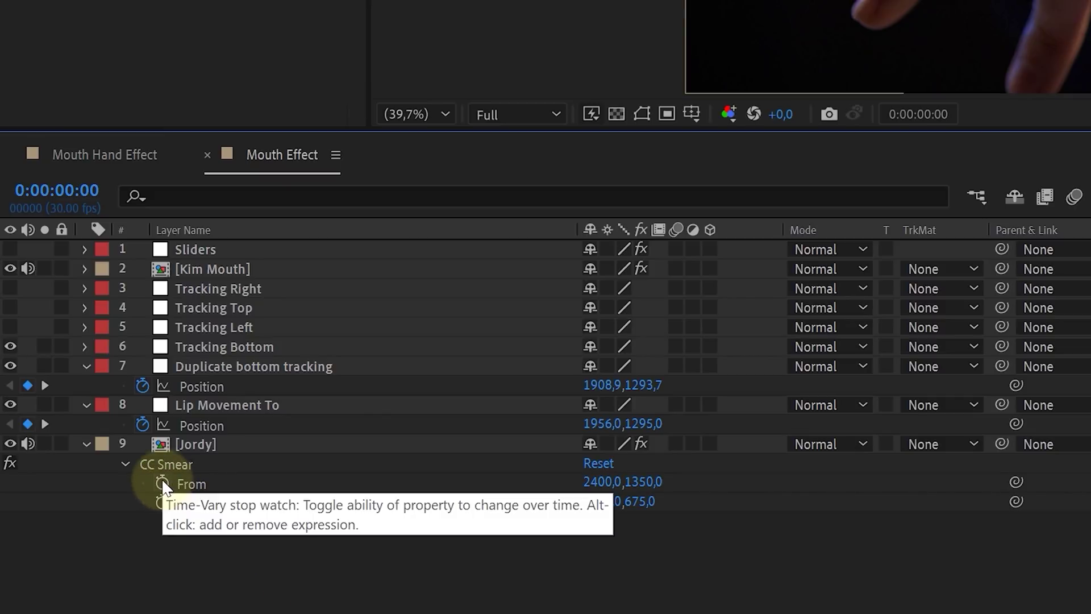
Step: Link CC Smear's From to the Position of Duplicate bottom tracking and its To to the Position of Lip Movement To
left_click(162, 484)
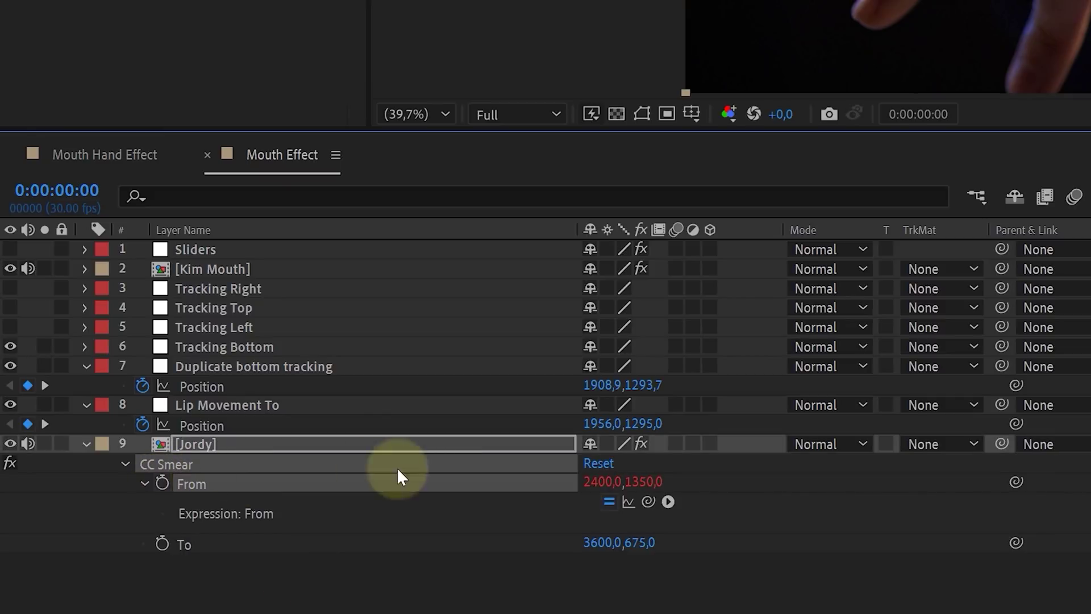
left_click_drag(648, 502, 322, 390)
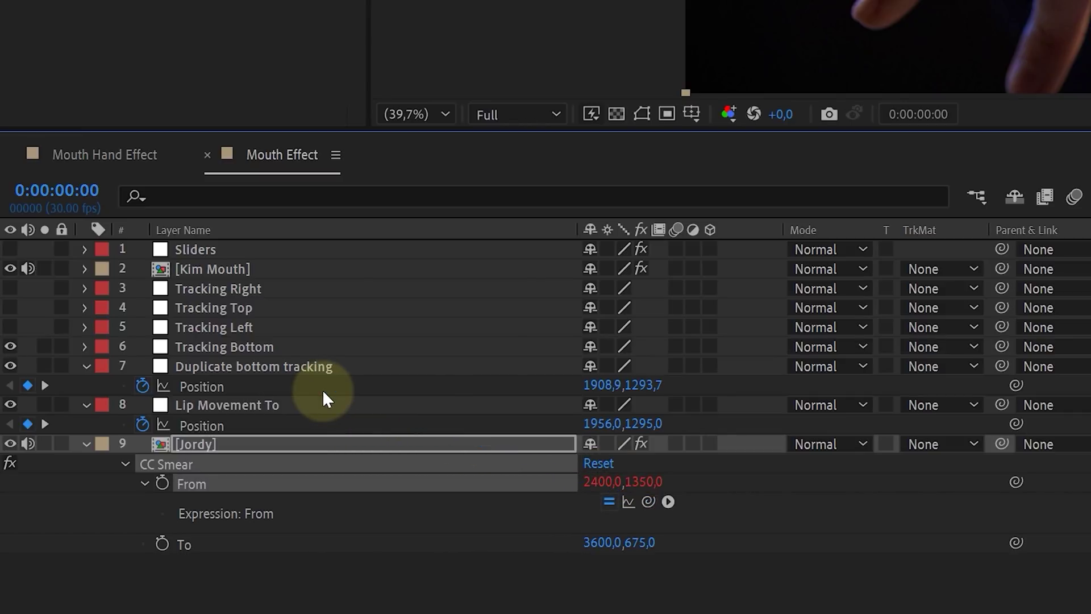
left_click(162, 544, "alt")
left_click_drag(648, 562, 384, 428)
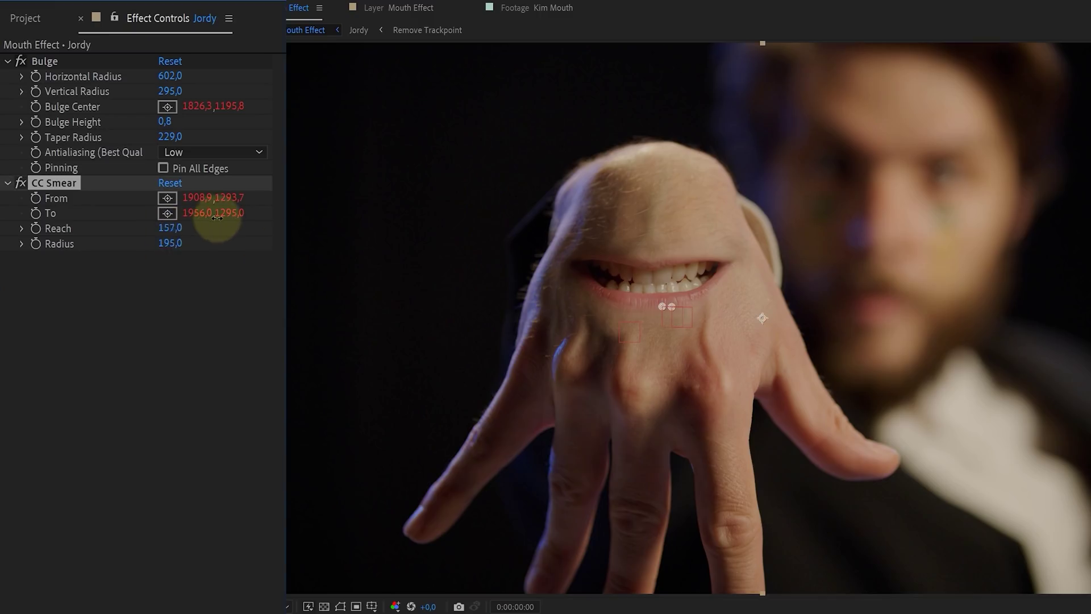
Step: Increase the CC Smear radius to about 320 and fine-tune its reach around the lower lip
left_click_drag(271, 212, 243, 237)
left_click_drag(171, 243, 224, 242)
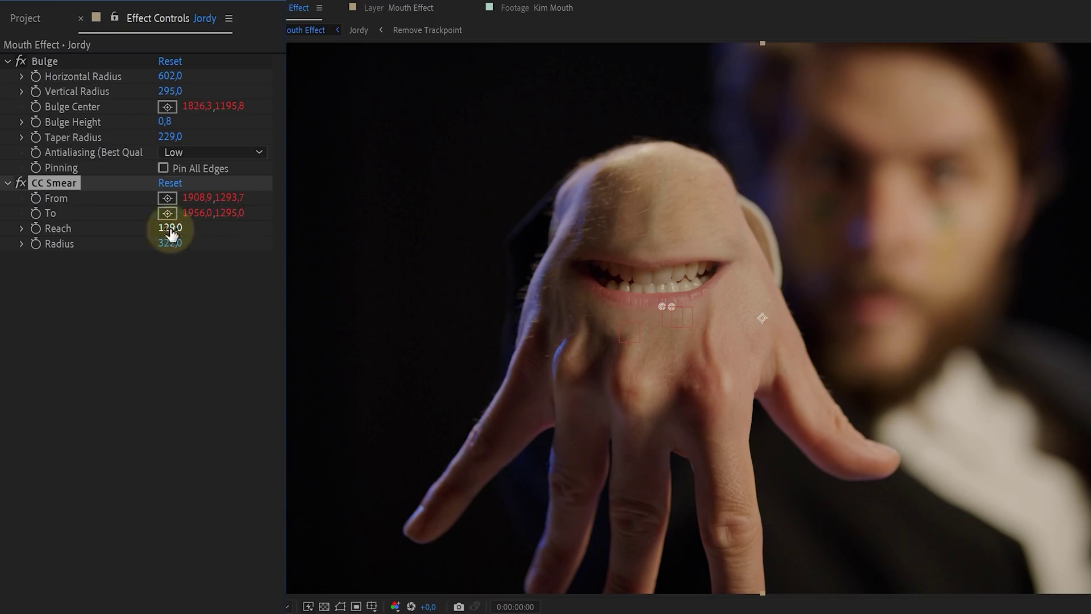